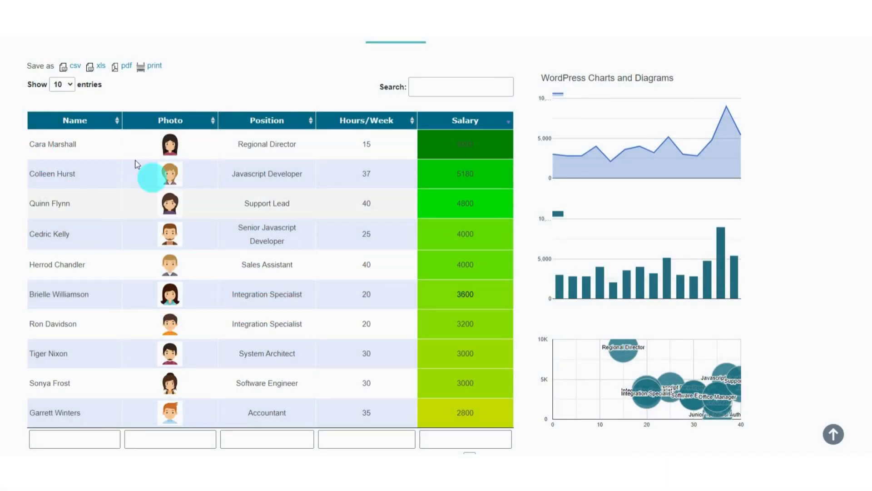
# Step: Show 15 entries per page in the sample employee table and switch it back to 10 entries
pyautogui.click(67, 107)
pyautogui.scroll(-2, 125, 124)
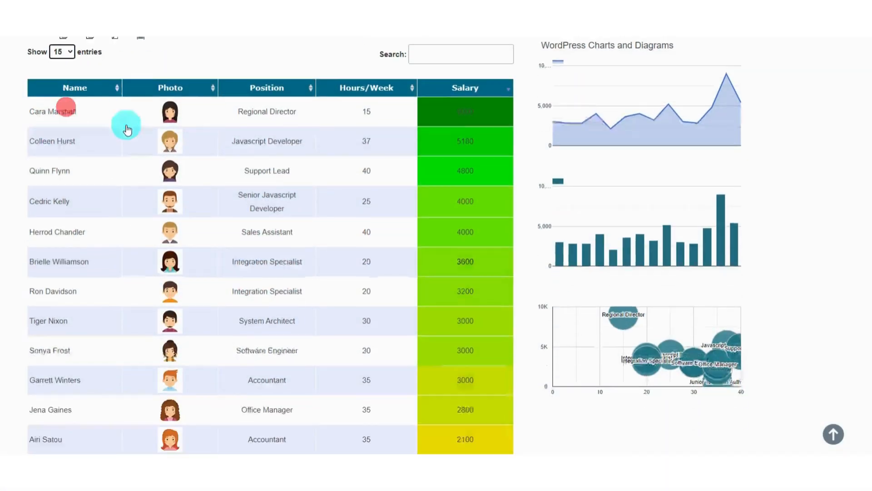
pyautogui.scroll(1, 126, 128)
pyautogui.scroll(1, 127, 129)
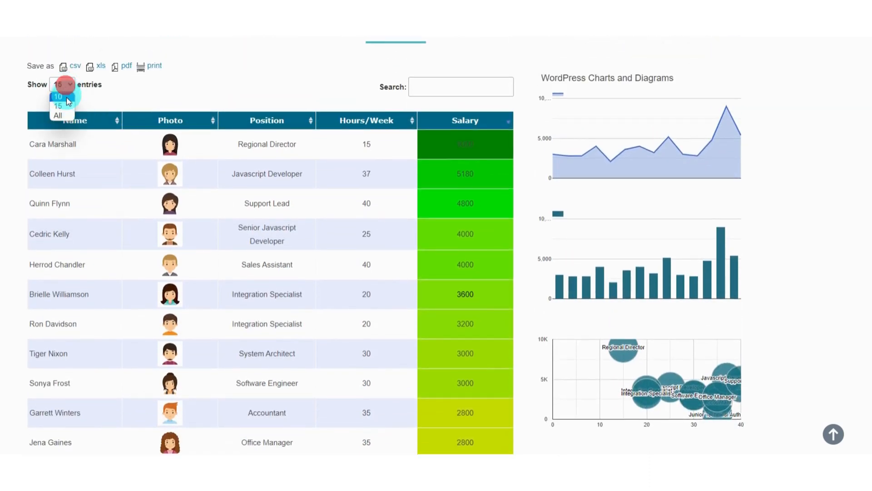
pyautogui.click(67, 97)
pyautogui.scroll(-1, 146, 142)
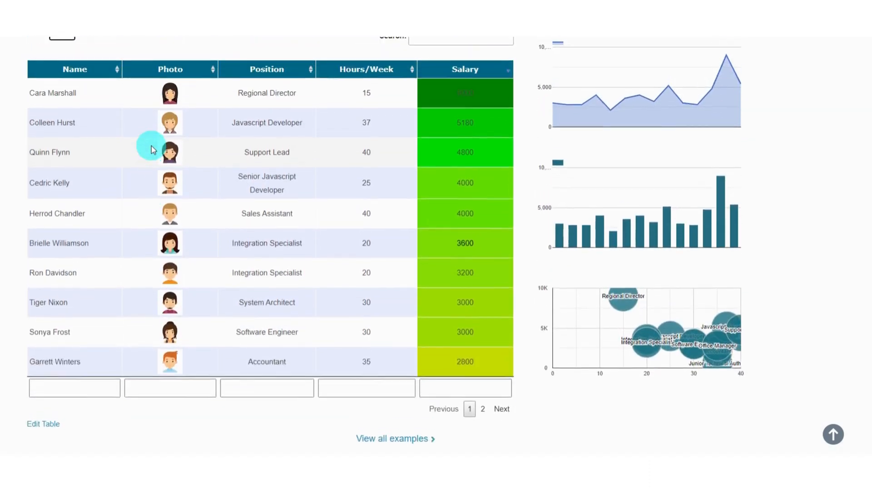
pyautogui.scroll(1, 148, 147)
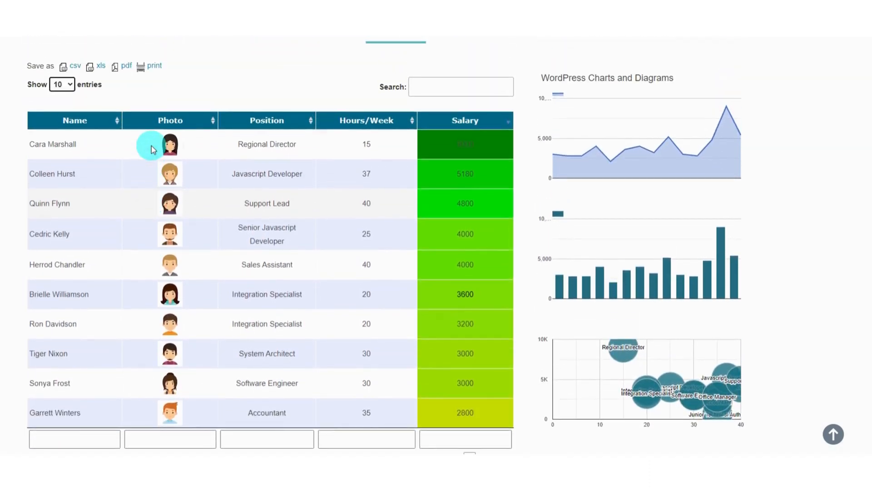
# Step: Look through the gallery of example tables, including export, chart, pricing and product layouts
pyautogui.click(429, 85)
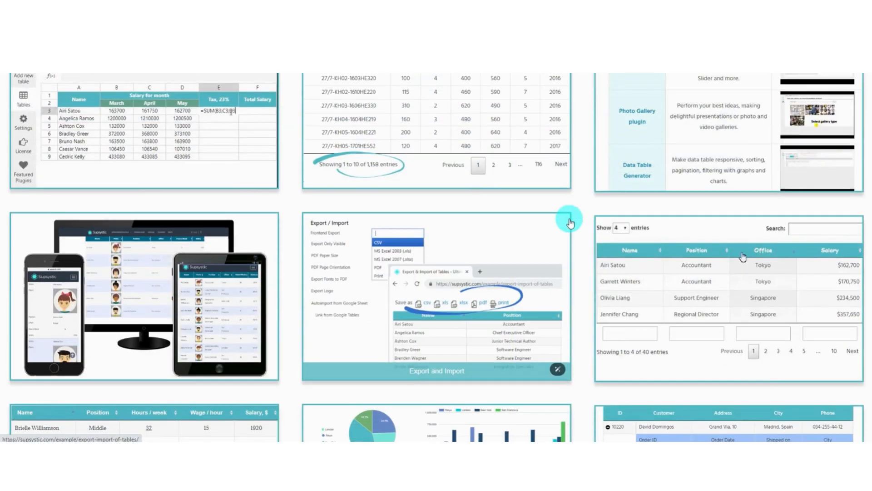
pyautogui.scroll(-5, 361, 183)
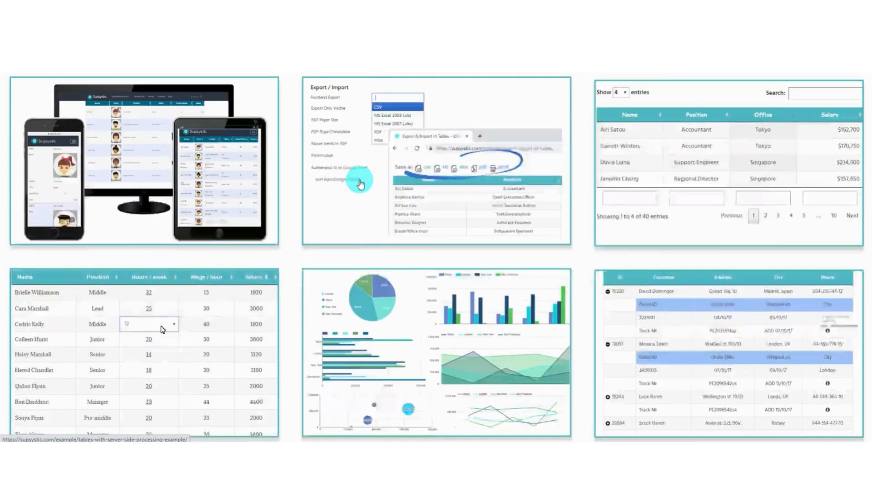
pyautogui.scroll(-5, 560, 239)
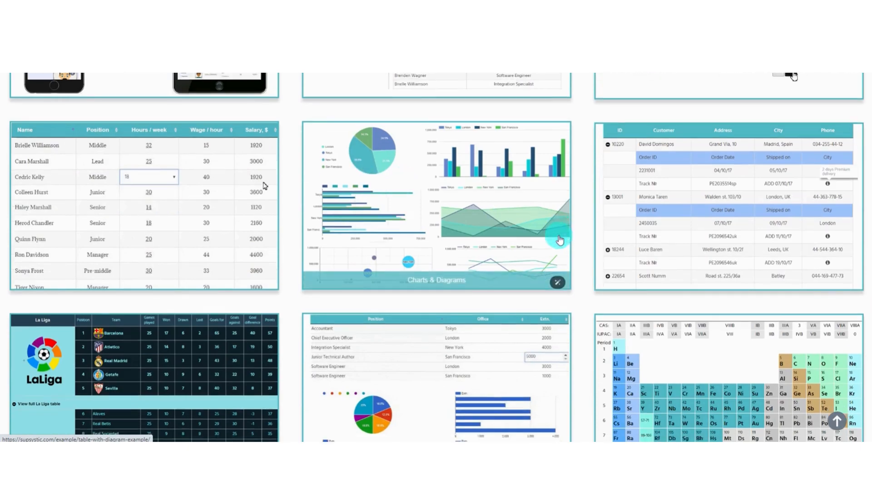
pyautogui.scroll(-2, 560, 240)
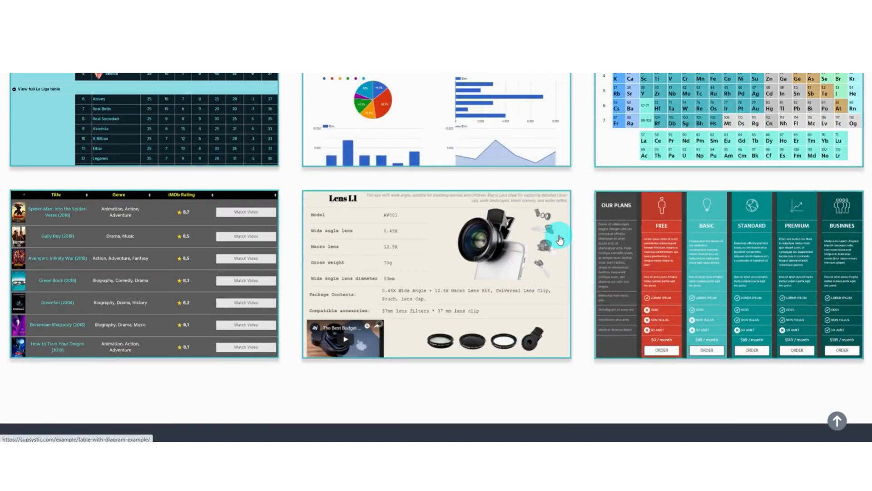
pyautogui.scroll(12, 560, 240)
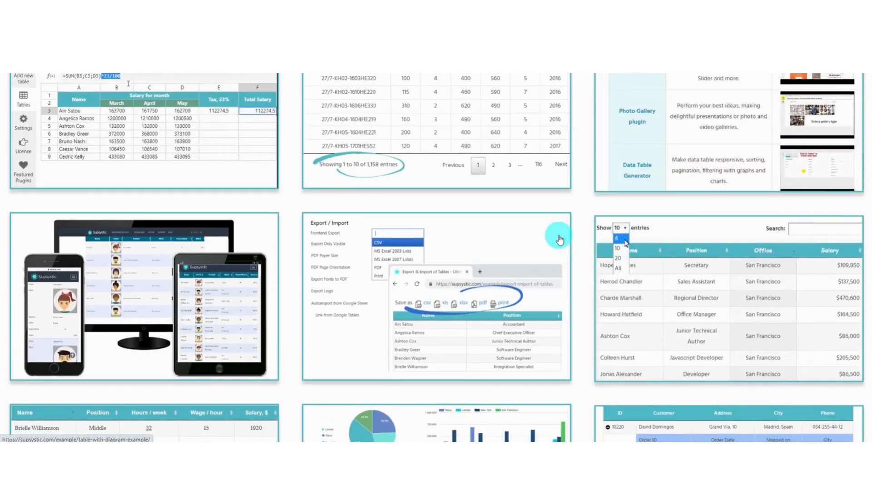
pyautogui.scroll(3, 560, 240)
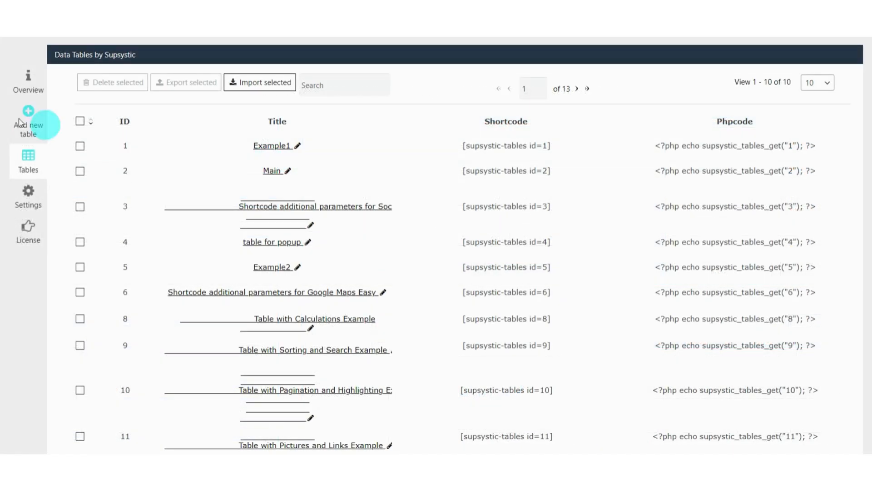
# Step: Create a new table titled "2024 Sample Data" with 5 columns and 6 rows
pyautogui.click(26, 119)
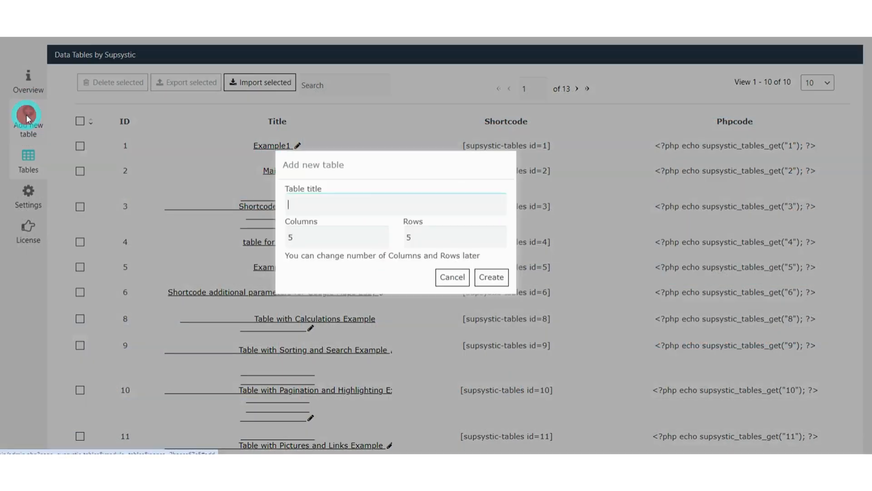
pyautogui.click(426, 237)
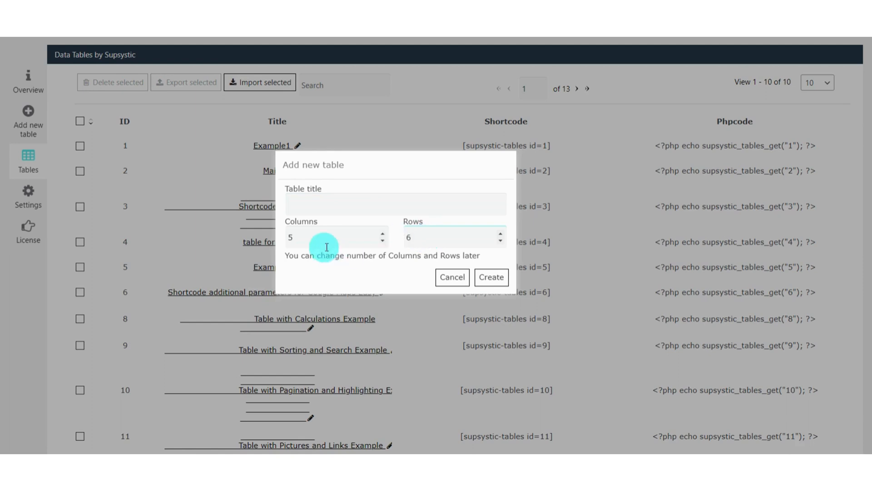
pyautogui.click(349, 200)
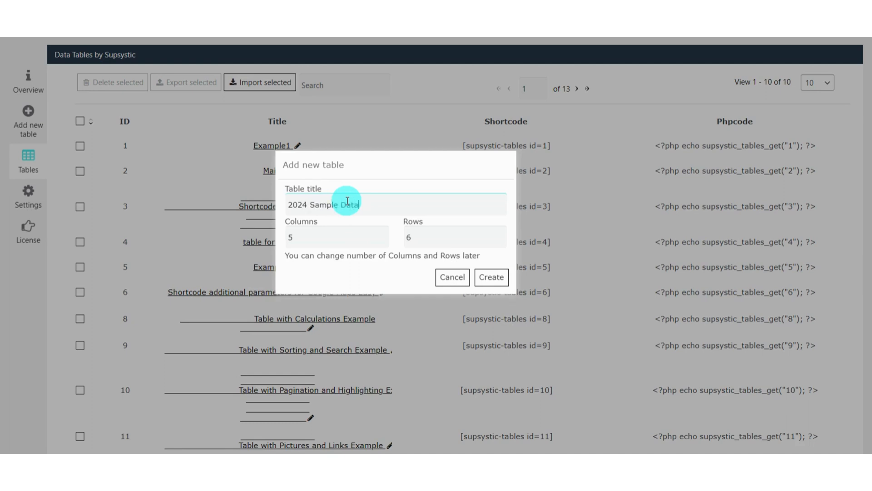
pyautogui.click(491, 278)
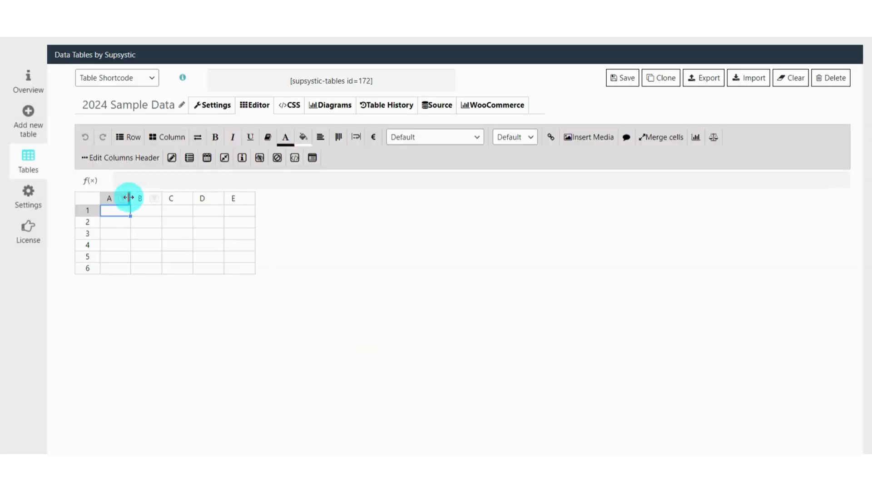
# Step: Widen the columns and enter five employee records under the headers Name, Position, Office, Extn., Start date and Salary
pyautogui.moveTo(130, 197); pyautogui.dragTo(218, 198)
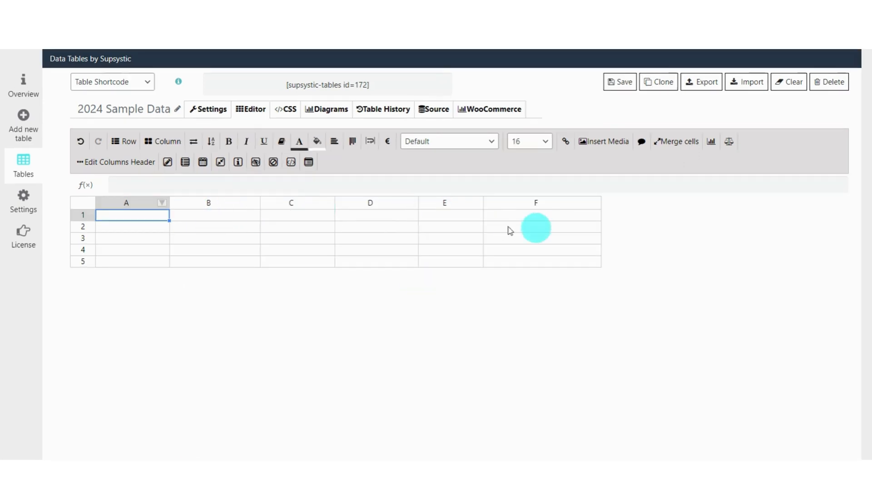
pyautogui.moveTo(418, 203); pyautogui.dragTo(431, 203)
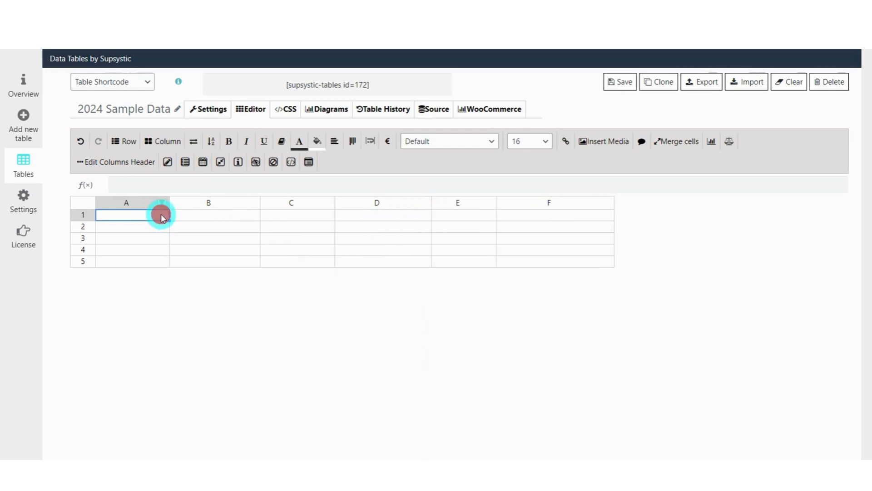
pyautogui.write('Name\tPosition\tOffice\tExtn.\tStart date\tSalary Airi Satou\tAccountant\tTokyo\t5407\tFri 28th Nov 08\t$162,700 Angelica Ramos\tChief Executive Officer (CEO)\tLondon\t5797\tFri 9th Oct 09\t$1,200,000 Ashton Cox\tSoftware Engineer\tLondon\t2558\tSat 13th Oct 12\t$132,000 Bradley Greer\tIntegration Specialist\tNew York\t4804\tSun 2nd Dec 12\t$372,000')
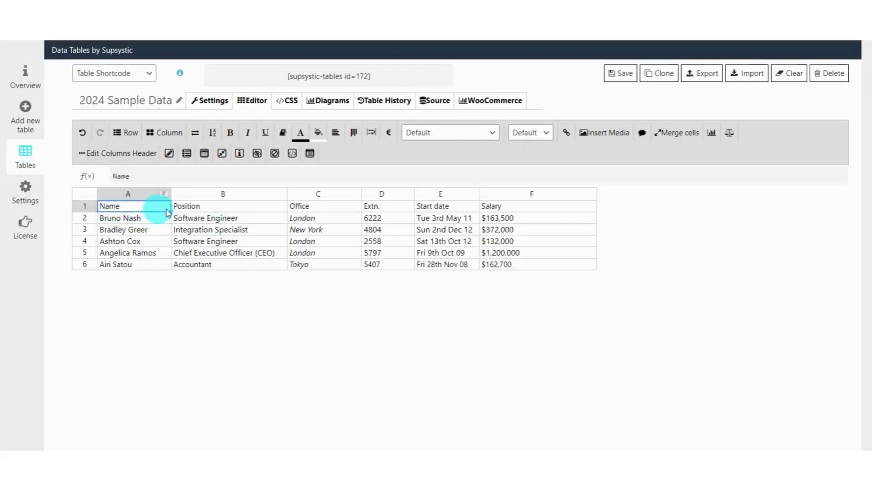
pyautogui.click(226, 218)
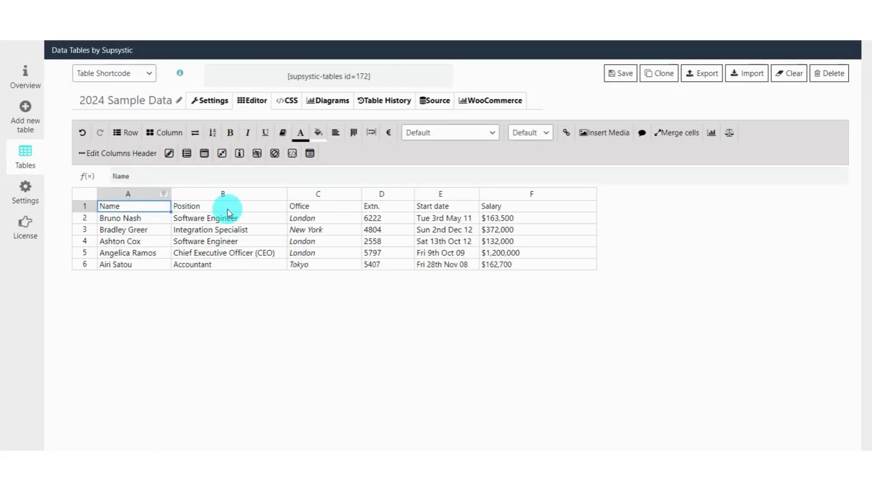
pyautogui.click(331, 205)
pyautogui.click(395, 205)
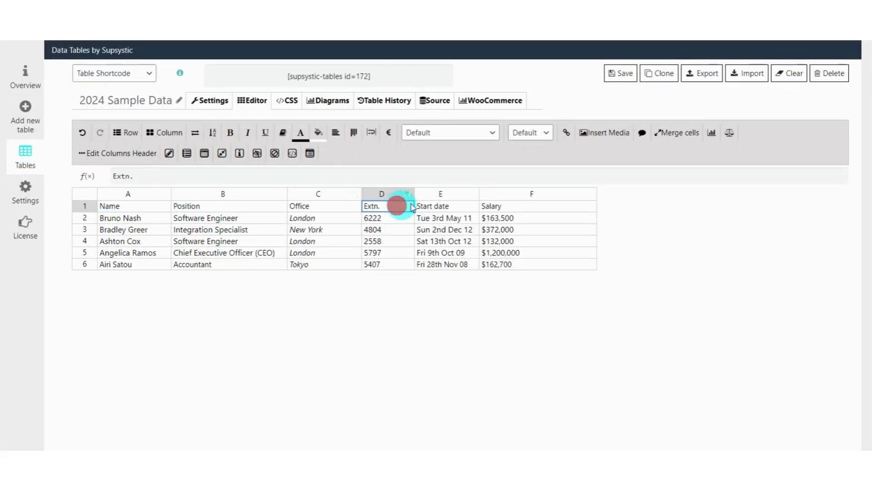
pyautogui.click(440, 207)
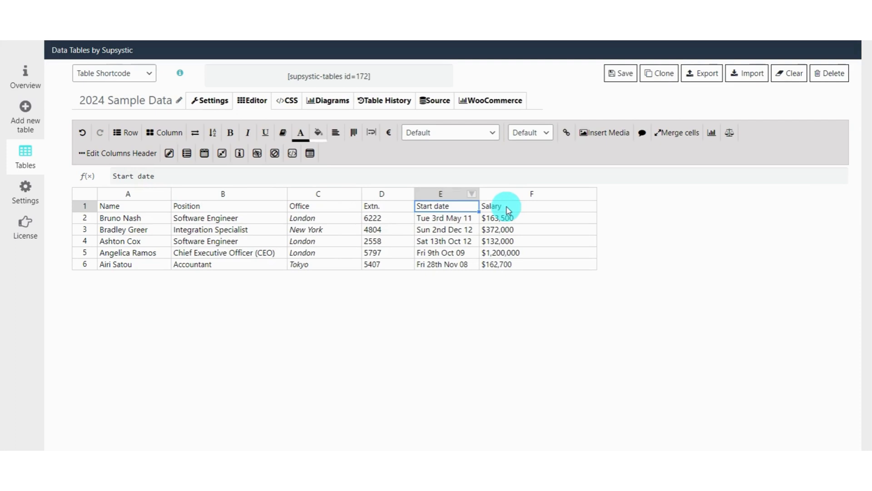
pyautogui.click(507, 209)
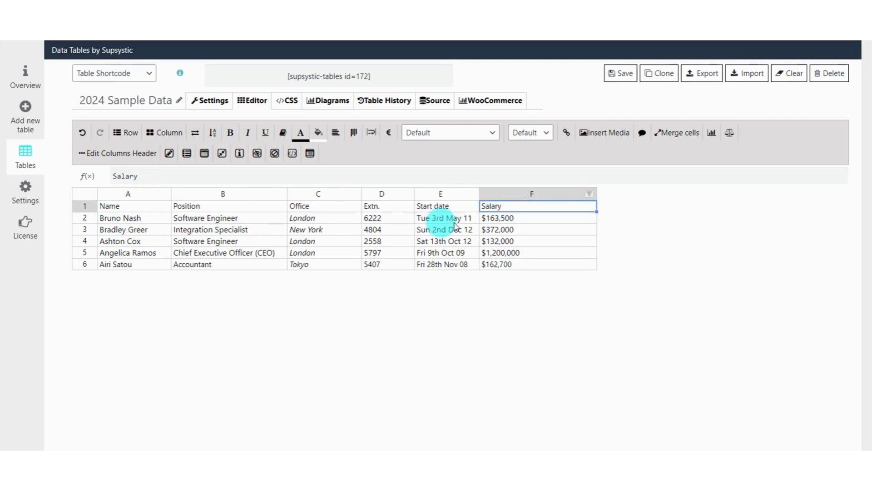
# Step: Make the header cells from Name to Salary in row 1 bold
pyautogui.click(145, 206)
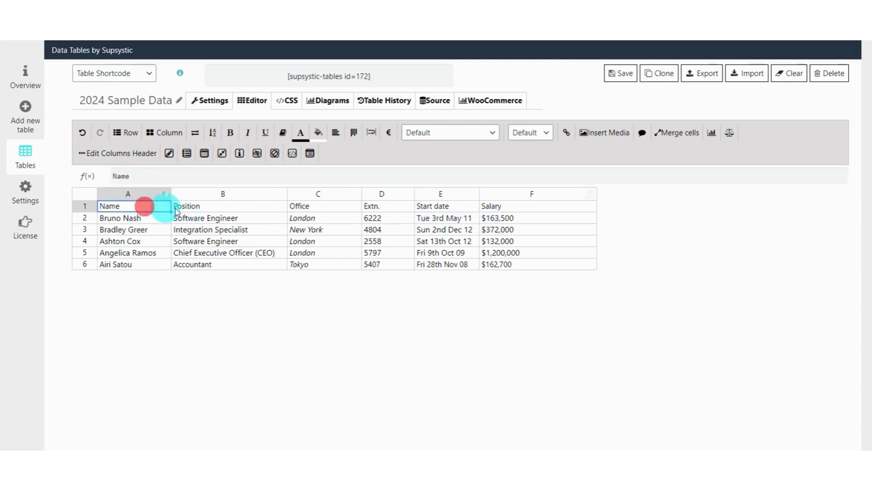
pyautogui.moveTo(176, 211); pyautogui.dragTo(510, 214)
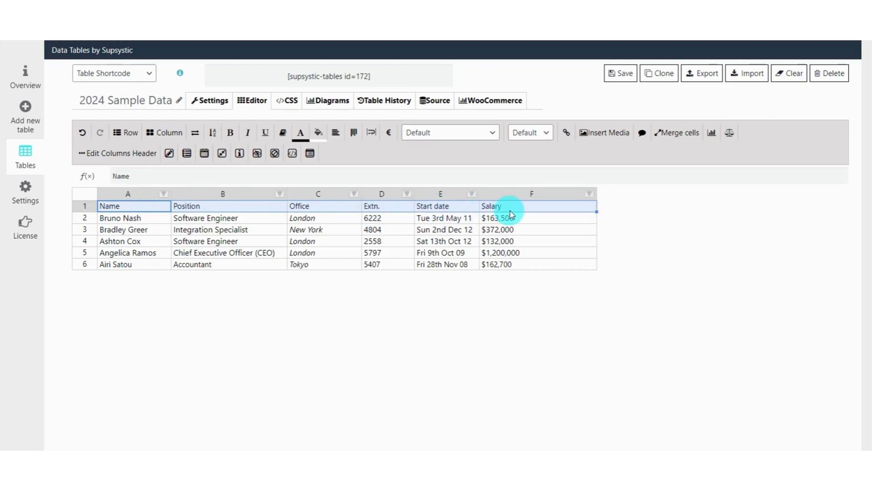
pyautogui.click(234, 132)
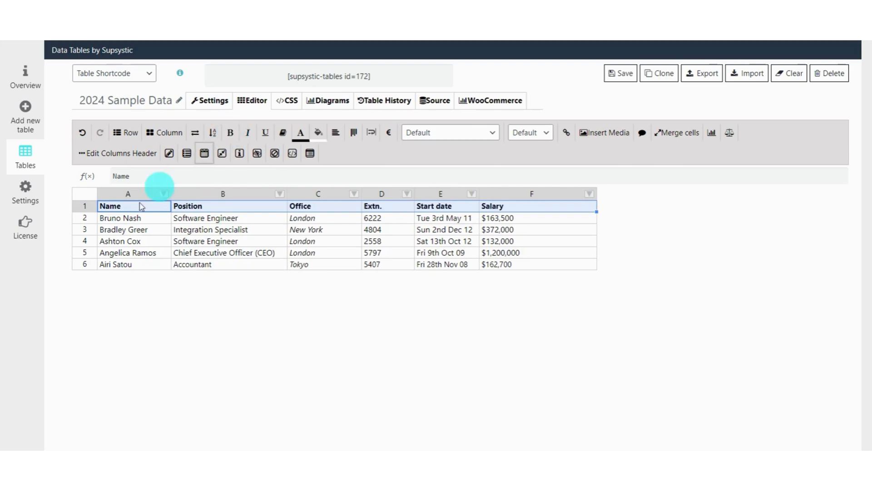
# Step: Give the header row a bright blue background colour, about #20c6e3
pyautogui.click(134, 219)
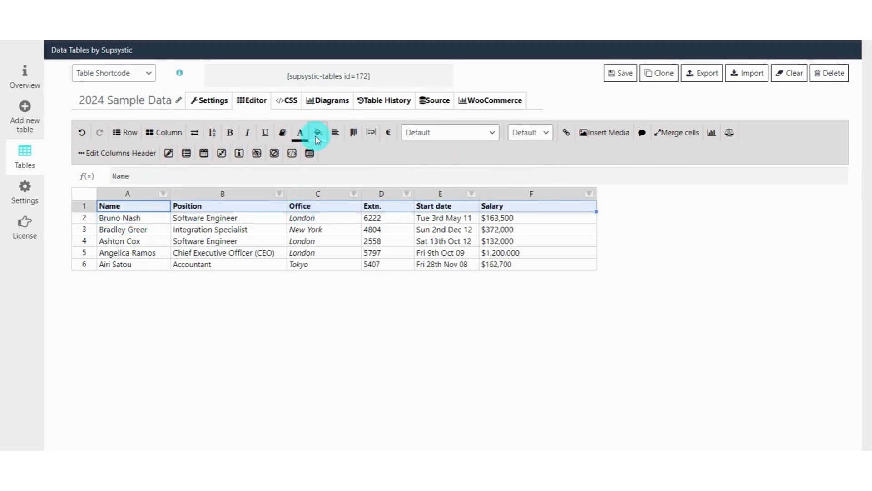
pyautogui.click(317, 137)
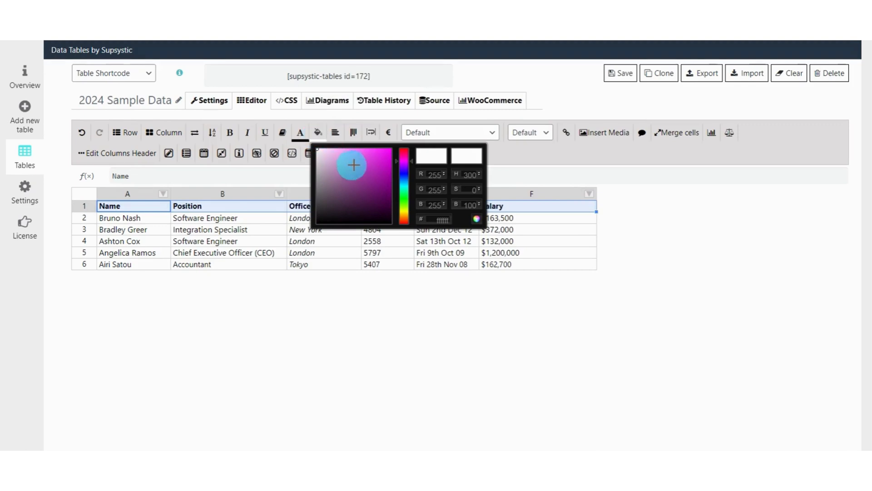
pyautogui.moveTo(357, 160); pyautogui.dragTo(381, 156)
pyautogui.click(402, 184)
pyautogui.click(386, 174)
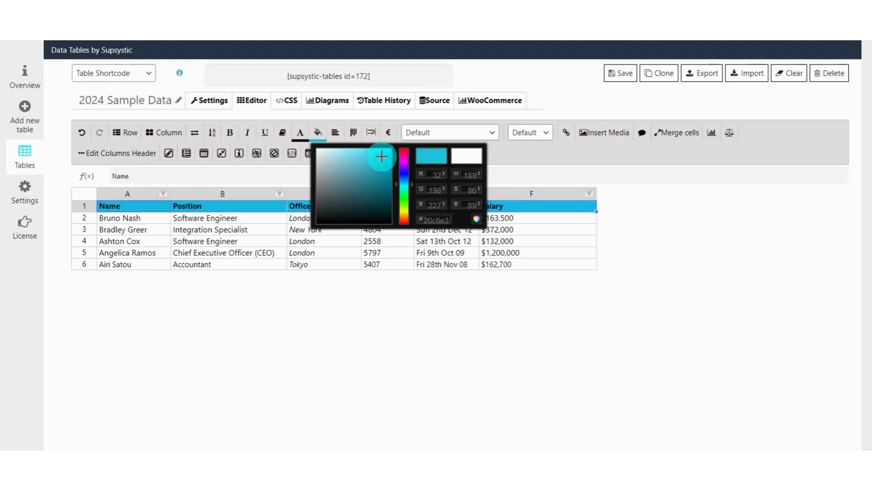
pyautogui.click(546, 180)
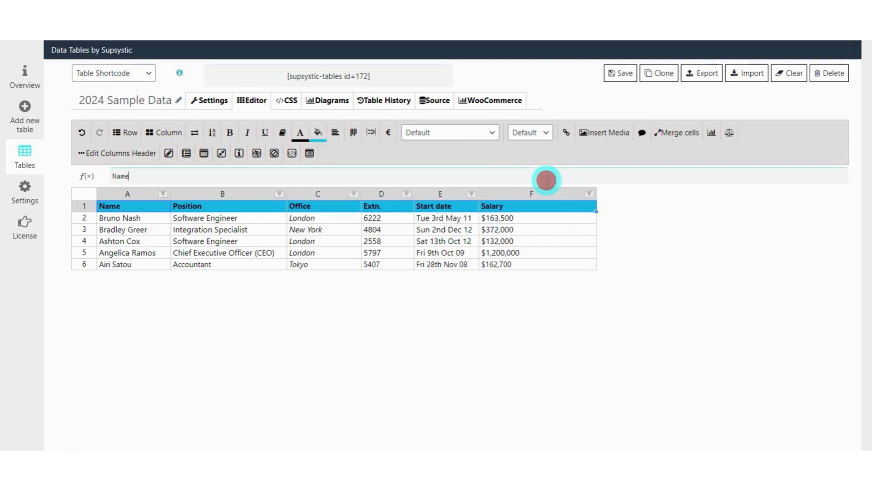
# Step: Look over the available font families and set the header row's font size to 16
pyautogui.click(492, 133)
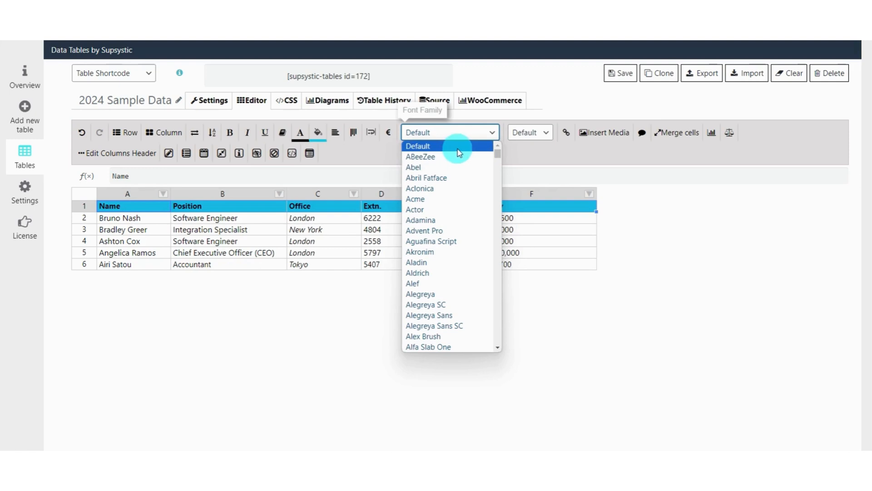
pyautogui.click(458, 288)
pyautogui.click(491, 133)
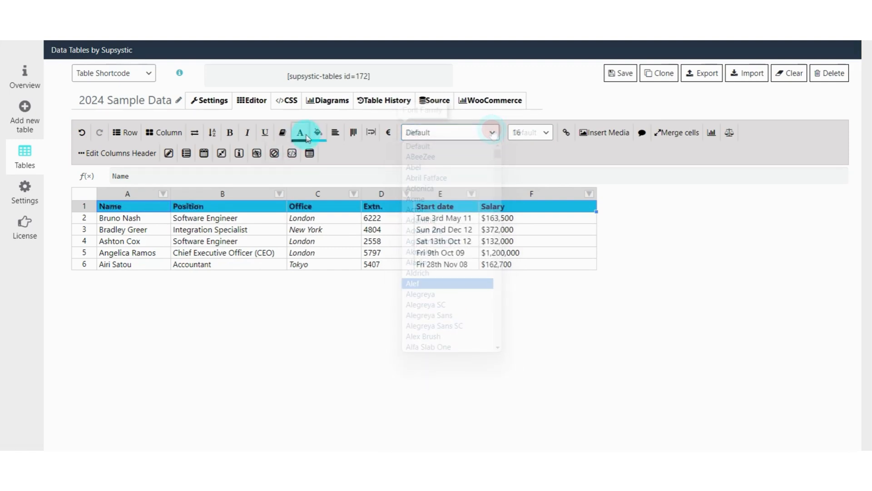
# Step: Change the header row's text colour to near-white
pyautogui.click(301, 133)
pyautogui.click(298, 148)
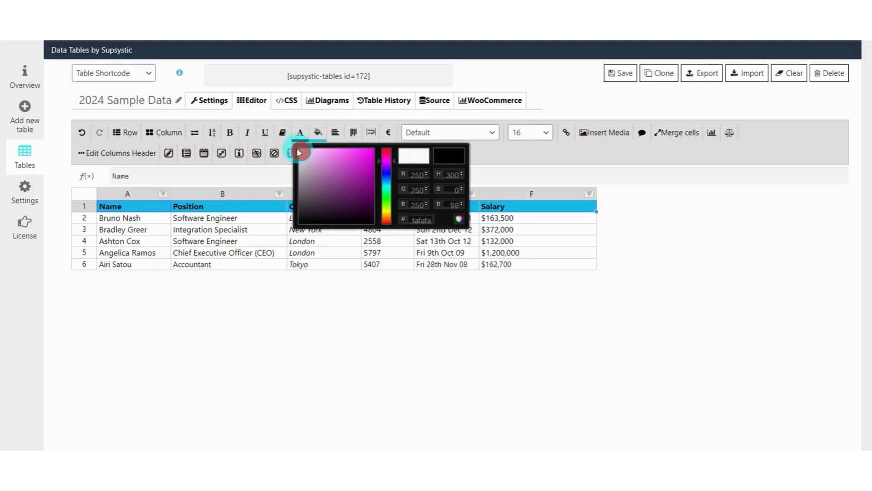
pyautogui.click(300, 156)
pyautogui.moveTo(300, 156); pyautogui.dragTo(311, 200)
pyautogui.moveTo(310, 201); pyautogui.dragTo(312, 196)
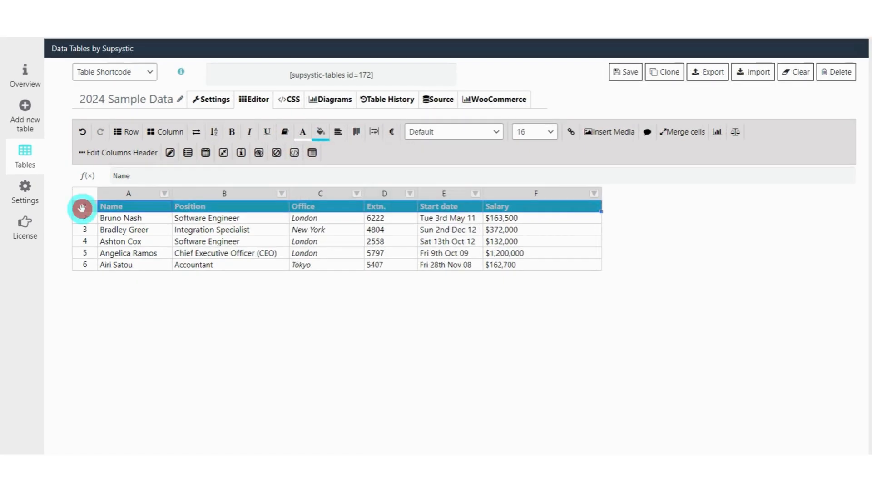
# Step: Centre the text of row 1 horizontally and choose its vertical alignment
pyautogui.click(83, 208)
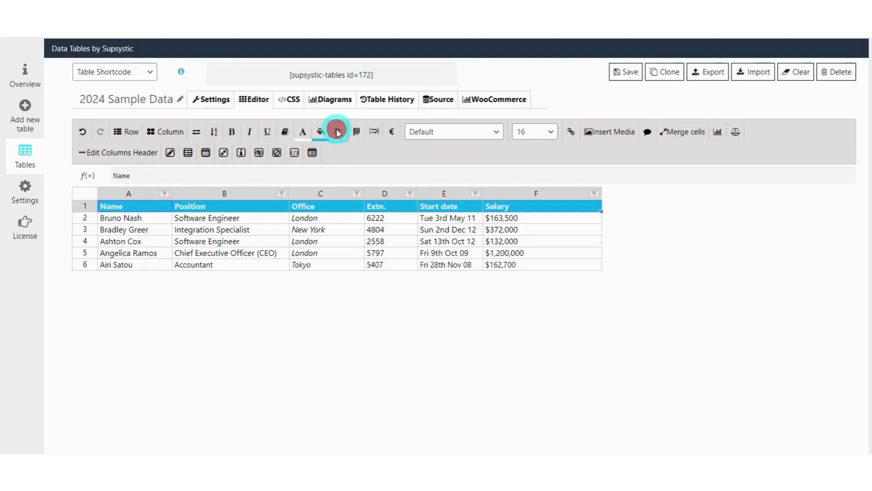
pyautogui.click(338, 132)
pyautogui.click(337, 150)
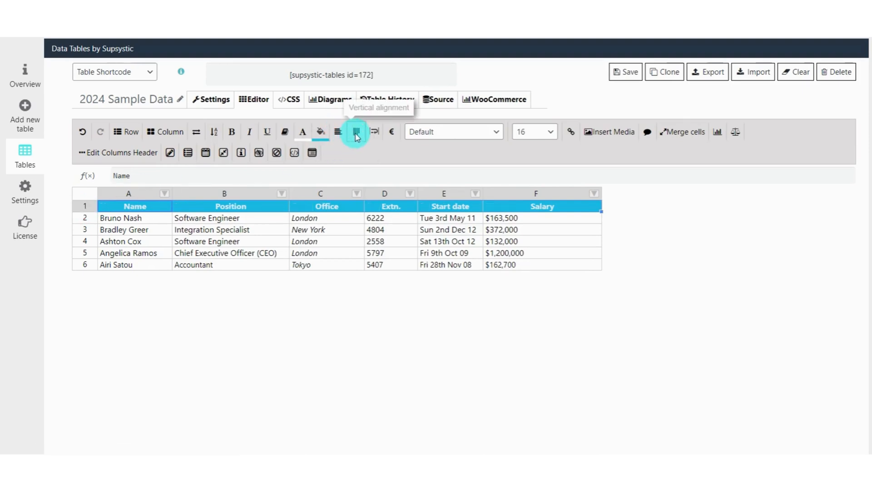
pyautogui.click(357, 133)
pyautogui.click(356, 153)
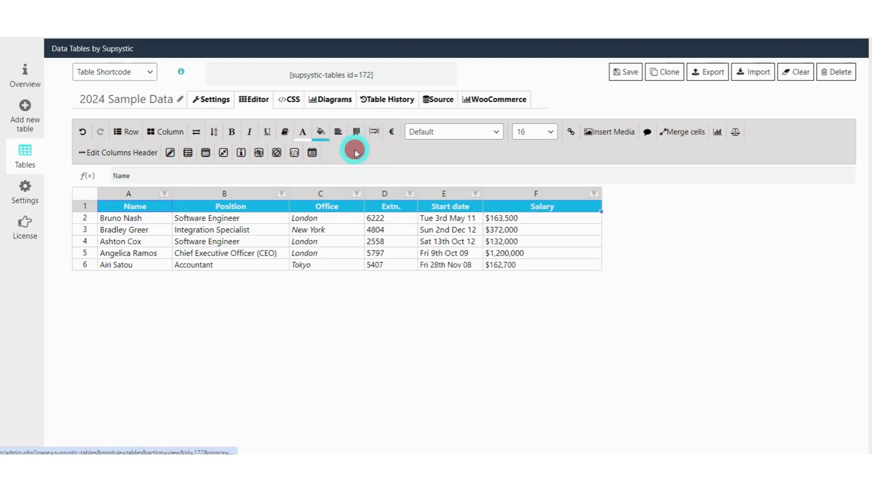
# Step: Look over the text wrapping options and set the Salary values in F2:F6 to the Plain data format
pyautogui.click(375, 133)
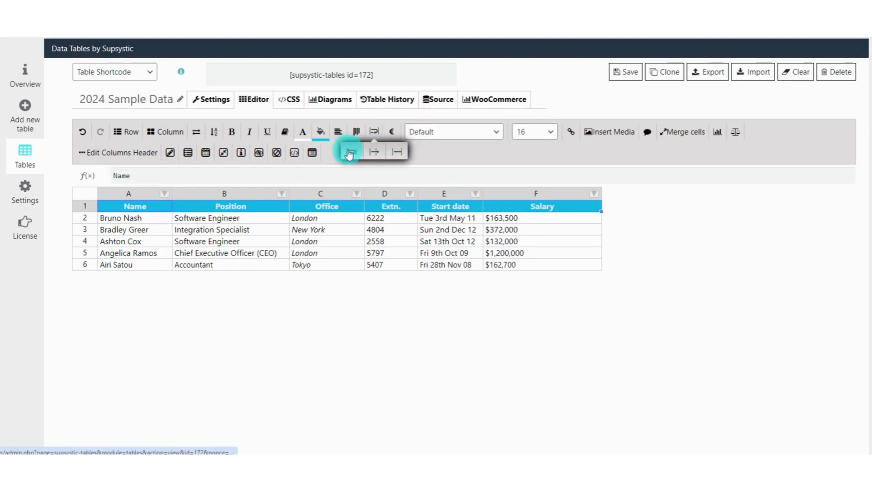
pyautogui.moveTo(548, 217); pyautogui.dragTo(545, 266)
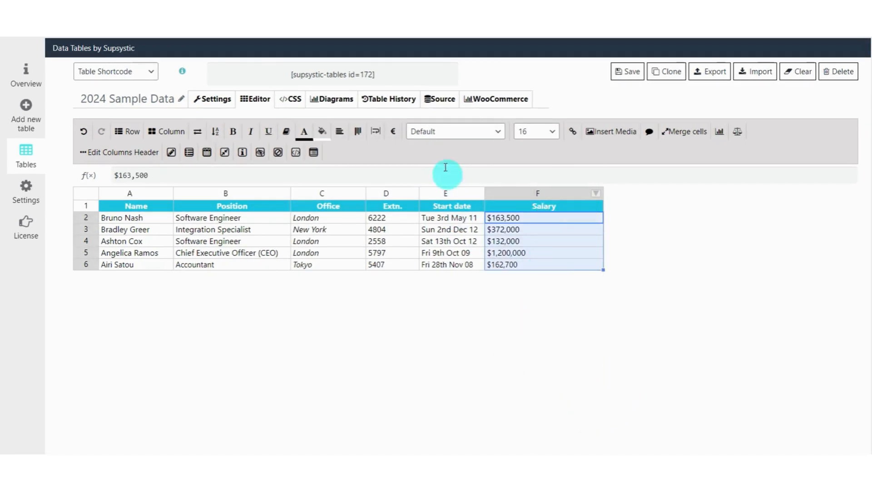
pyautogui.click(394, 132)
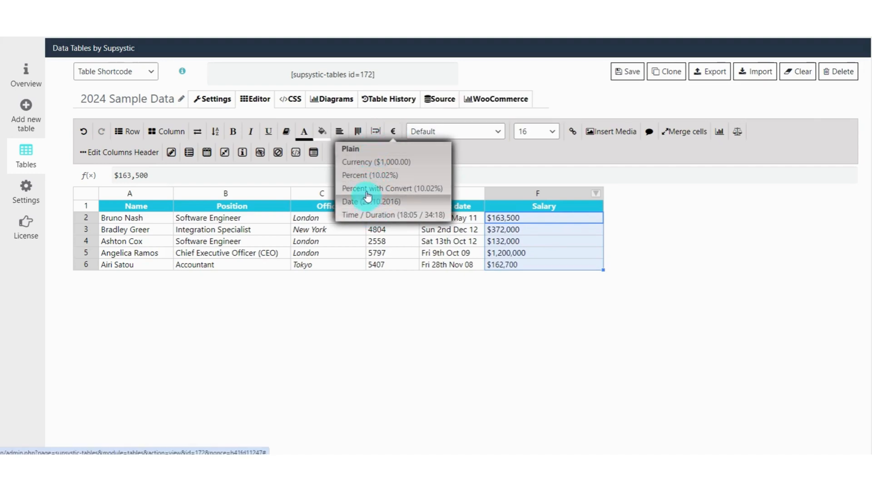
pyautogui.click(361, 150)
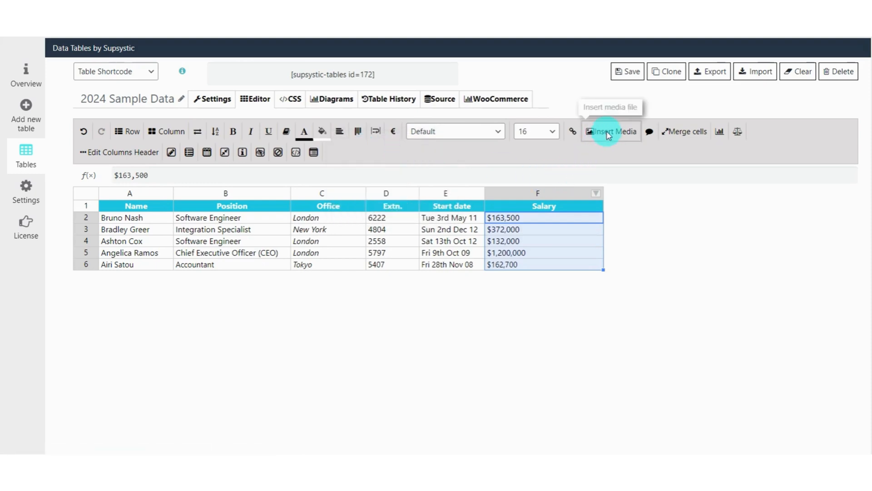
# Step: Insert an empty column to the right of the Salary column
pyautogui.click(569, 193)
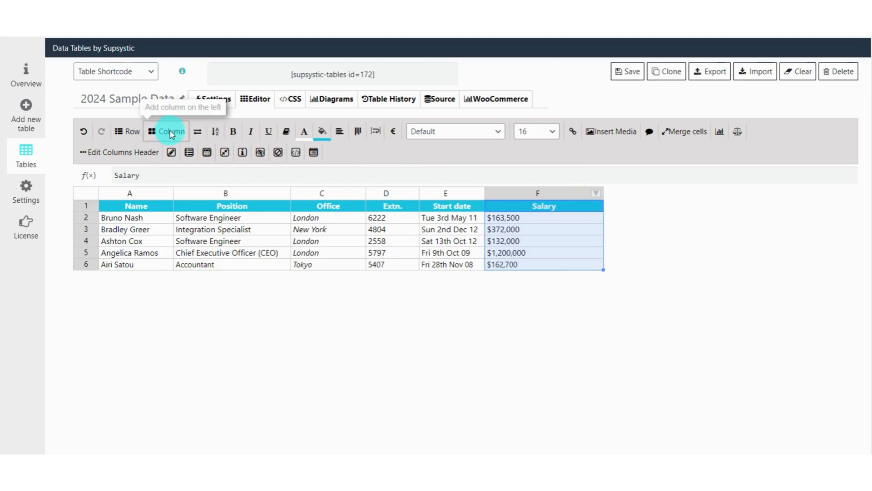
pyautogui.click(172, 132)
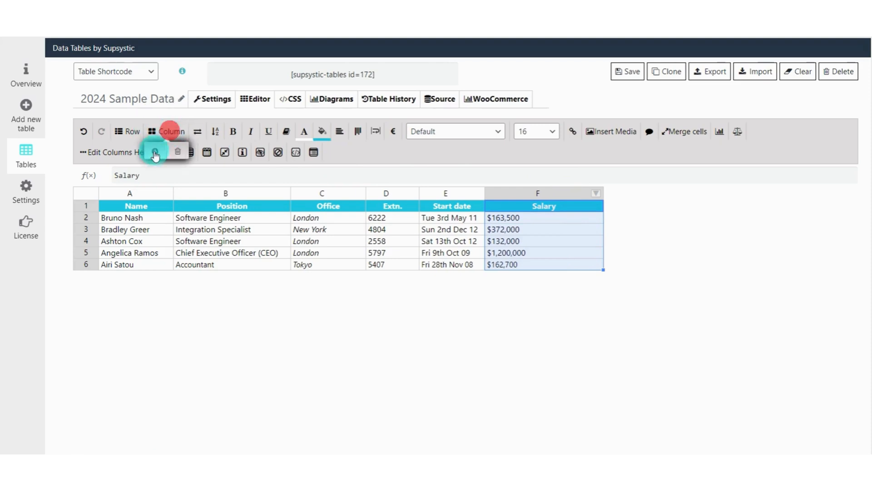
pyautogui.click(128, 132)
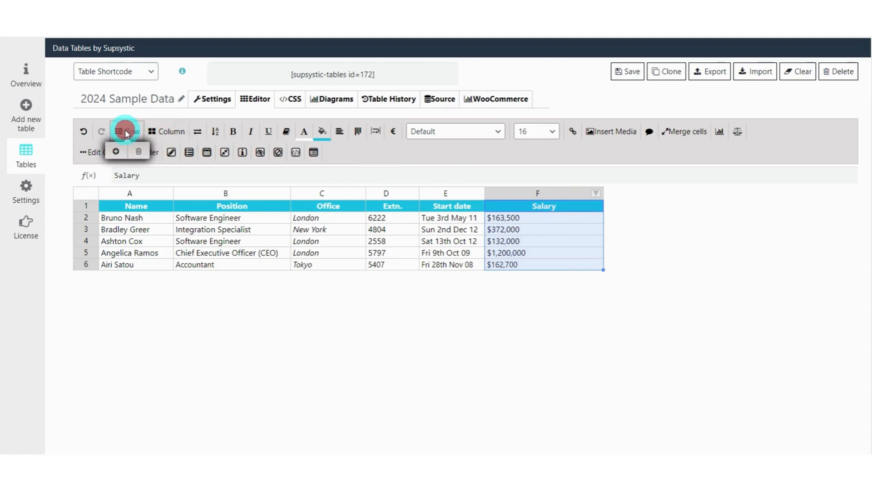
pyautogui.click(566, 193)
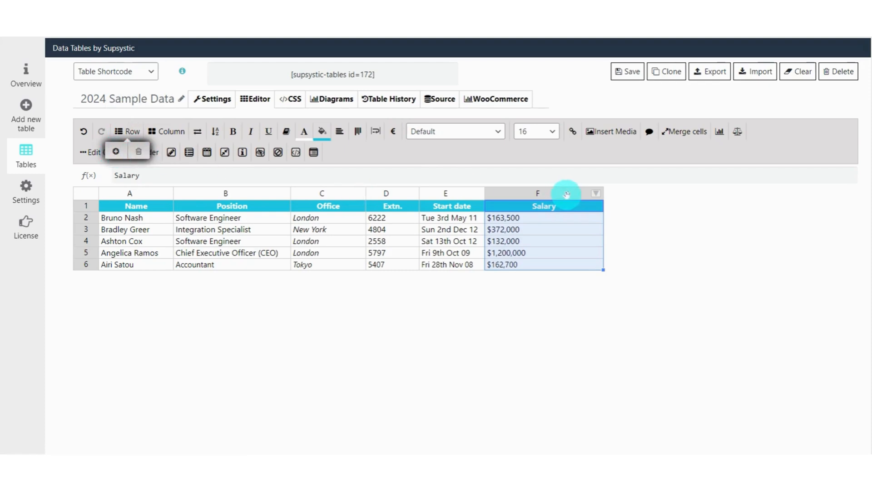
pyautogui.rightClick(575, 195)
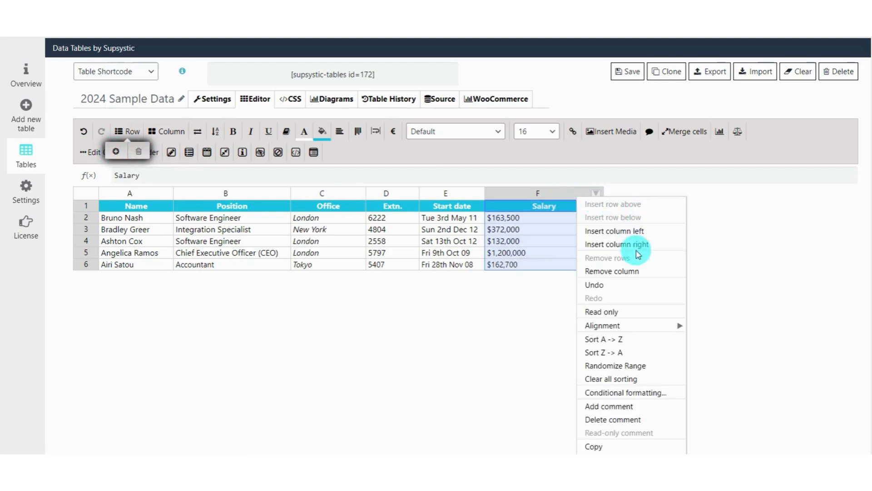
pyautogui.click(638, 244)
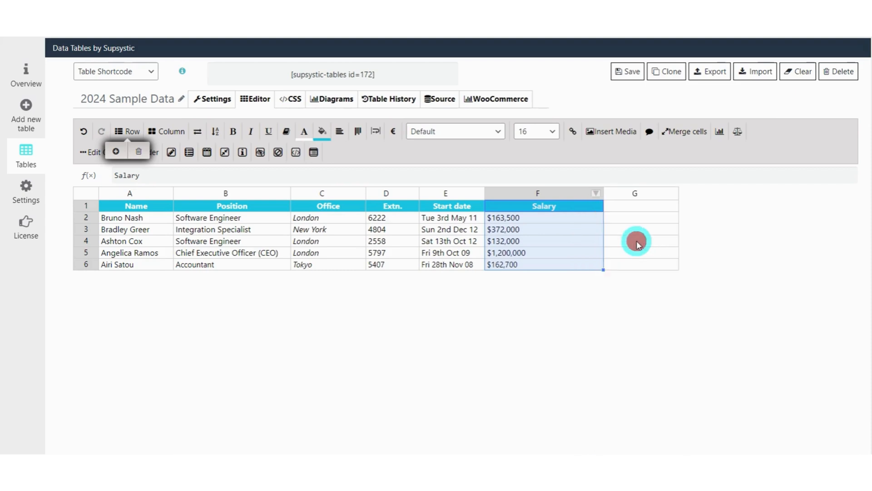
# Step: Insert the avatar image ava9-1.png from the media library into cell G2
pyautogui.click(638, 217)
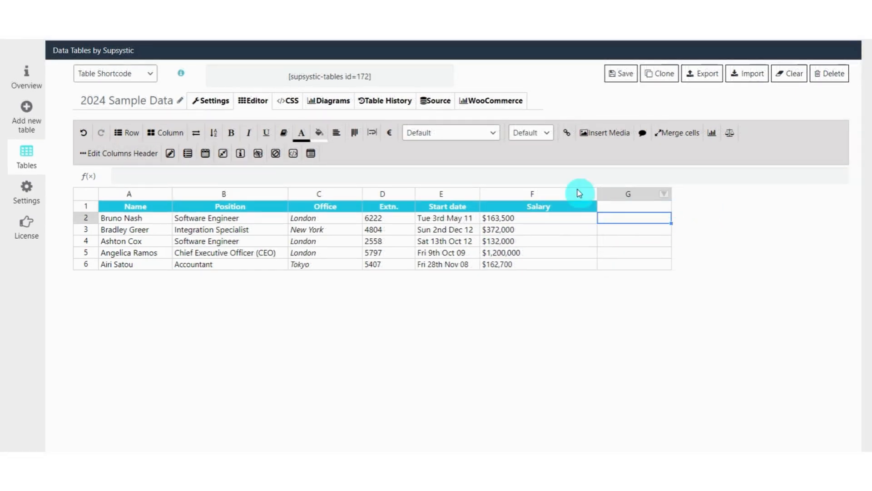
pyautogui.click(608, 135)
pyautogui.click(675, 113)
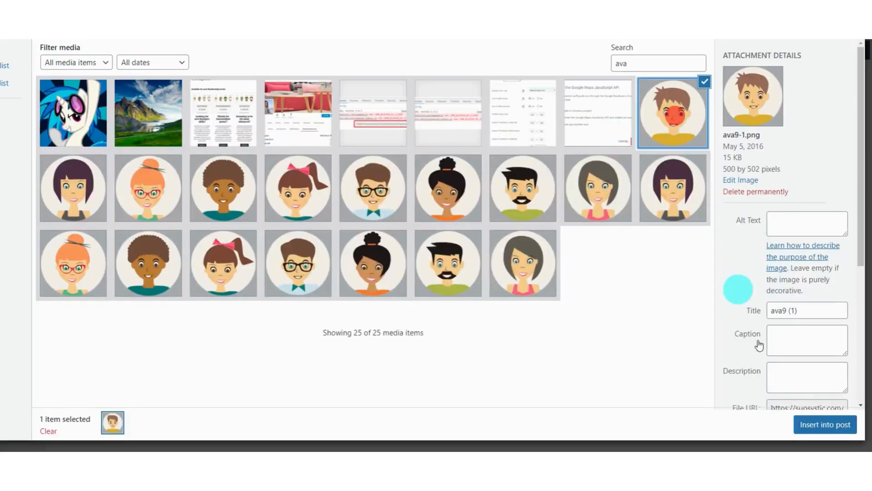
pyautogui.click(816, 423)
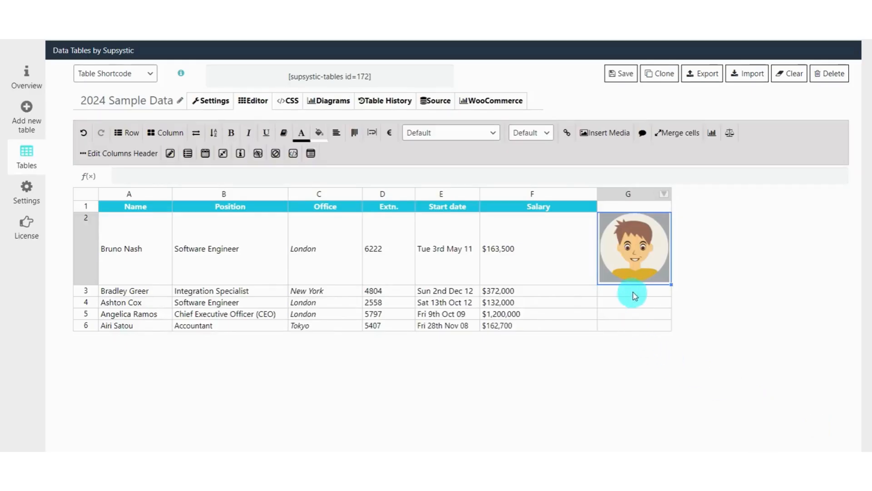
# Step: Insert the avatar image ava6-1.jpg from the media library into cell G3
pyautogui.click(634, 293)
pyautogui.click(603, 132)
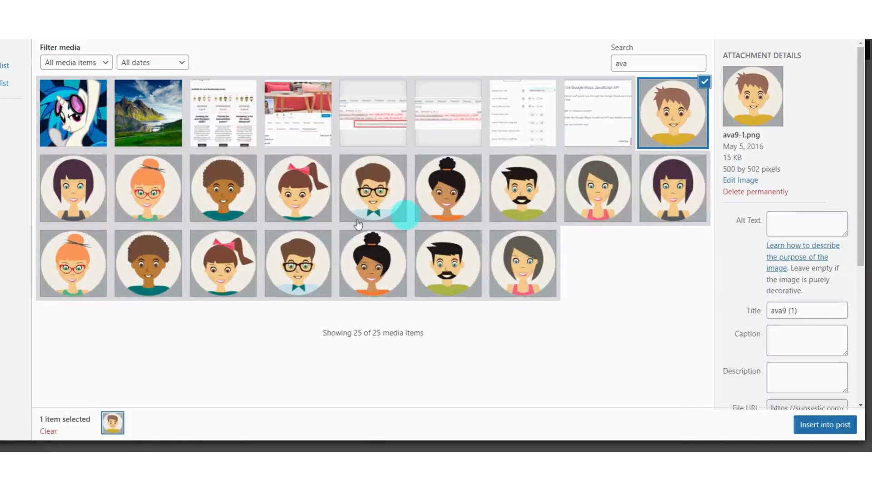
pyautogui.click(224, 188)
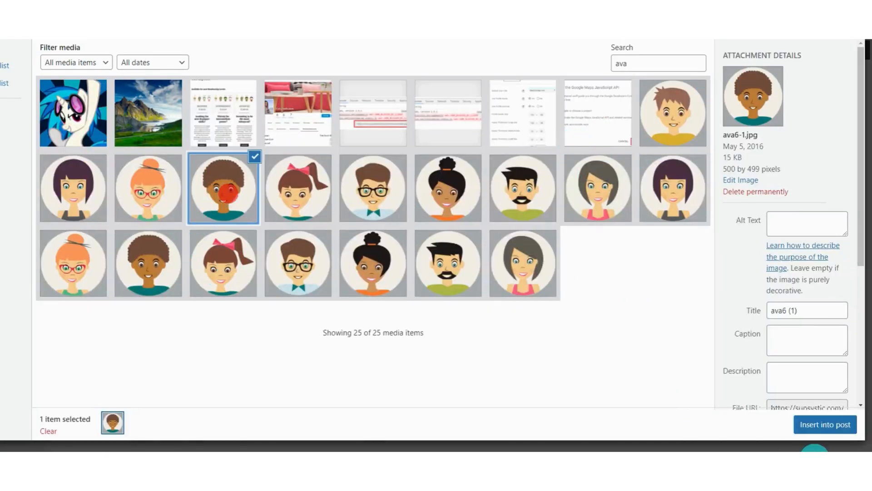
pyautogui.click(831, 431)
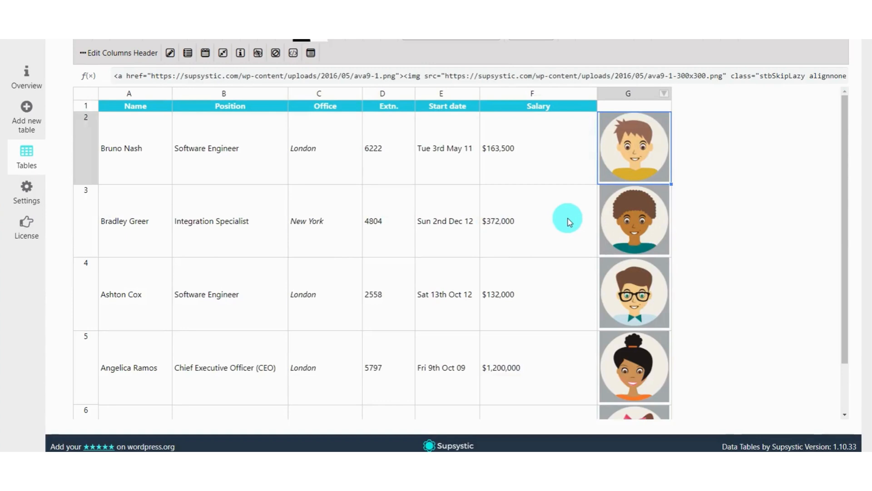
# Step: Remove the opening link tag in front of the img tag from the image code of cells G2 and G3
pyautogui.scroll(2, 568, 222)
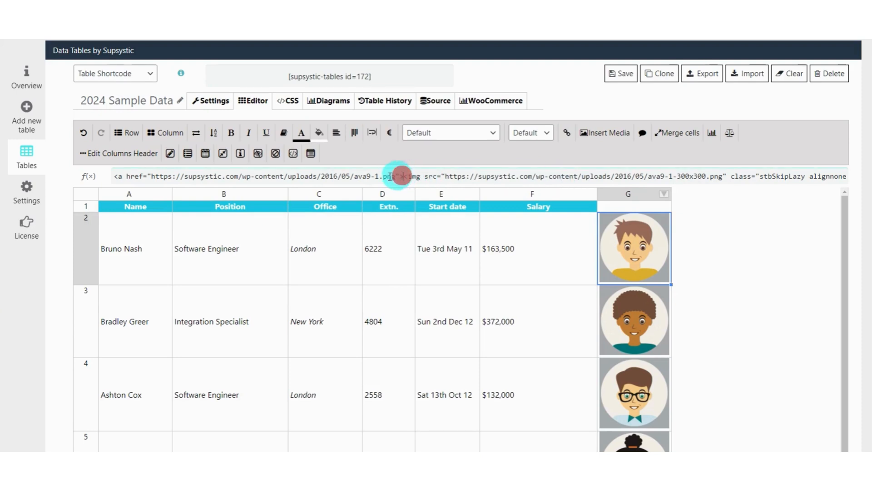
pyautogui.moveTo(403, 176); pyautogui.dragTo(94, 176)
pyautogui.press('BackSpace')
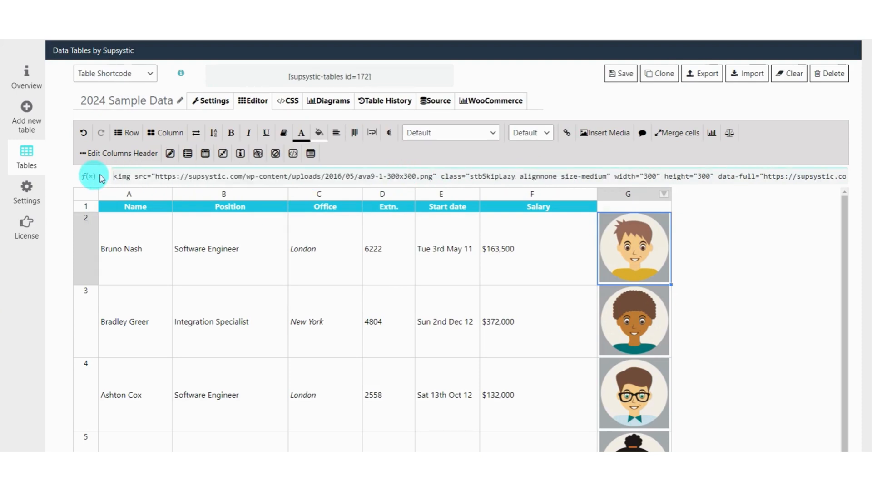
pyautogui.click(732, 272)
pyautogui.click(658, 262)
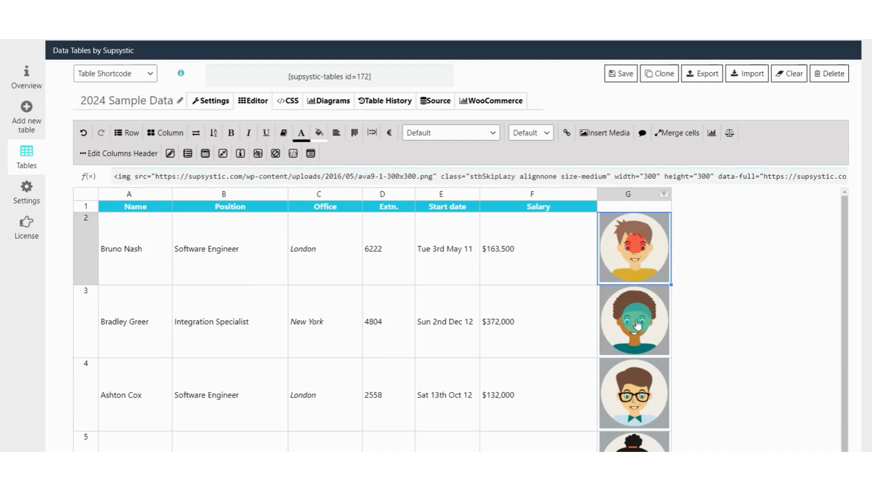
pyautogui.click(638, 324)
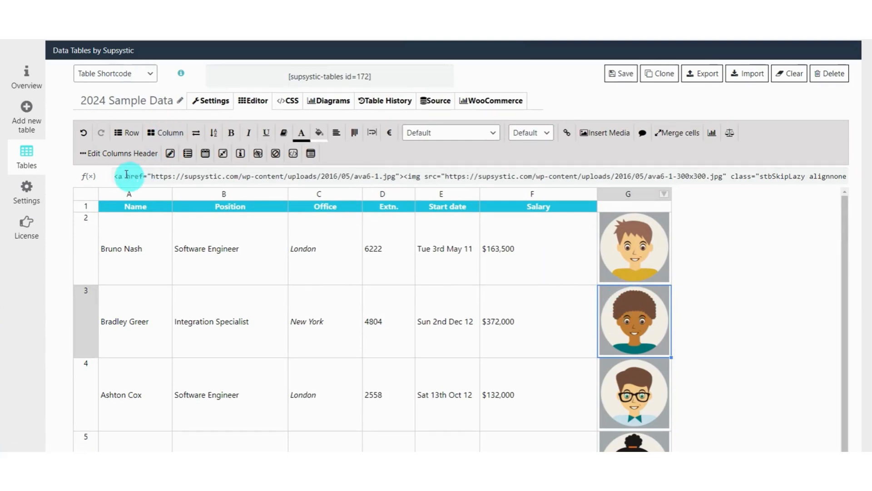
pyautogui.moveTo(116, 177); pyautogui.dragTo(396, 178)
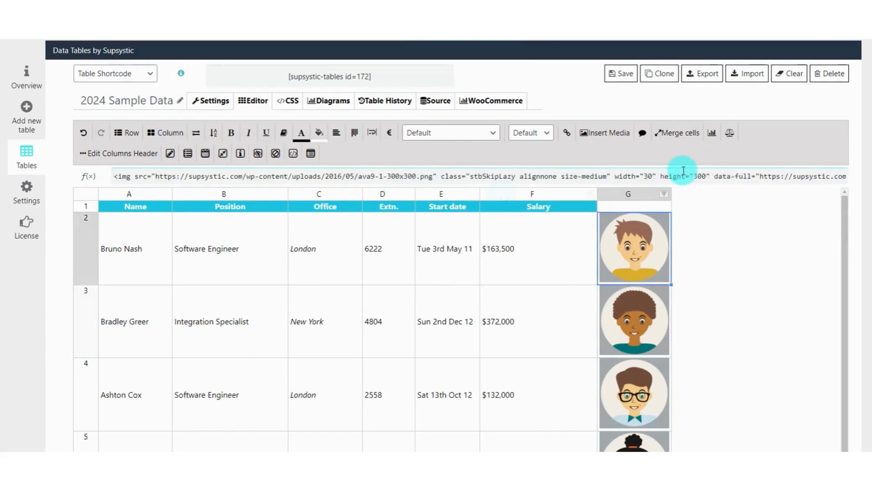
# Step: Set the width attribute of the avatar image in cell G2 to 50
pyautogui.write('0')
pyautogui.press('Return')
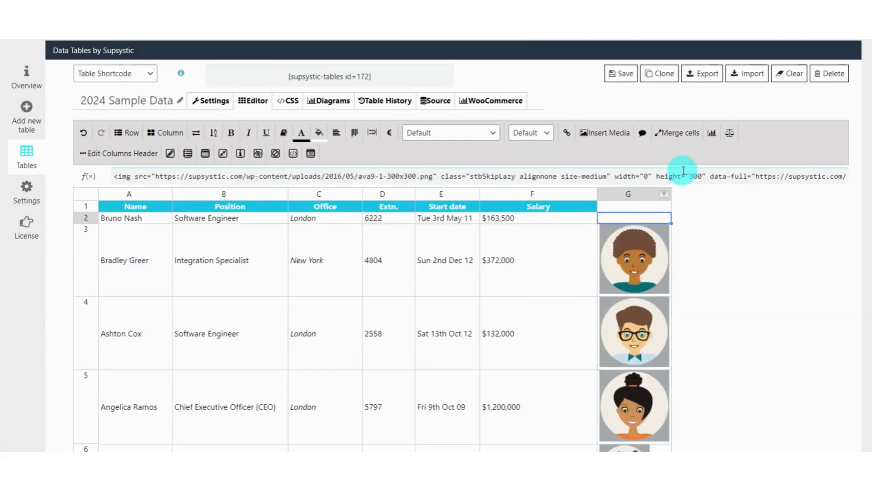
pyautogui.write('5')
pyautogui.press('Return')
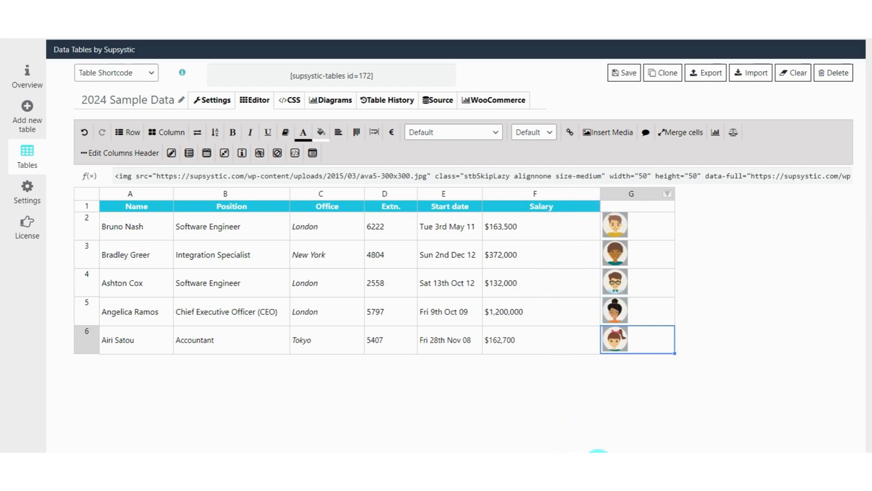
# Step: Copy the formatted Salary header cell into G1 and rename the copy Photo
pyautogui.click(598, 452)
pyautogui.click(572, 207)
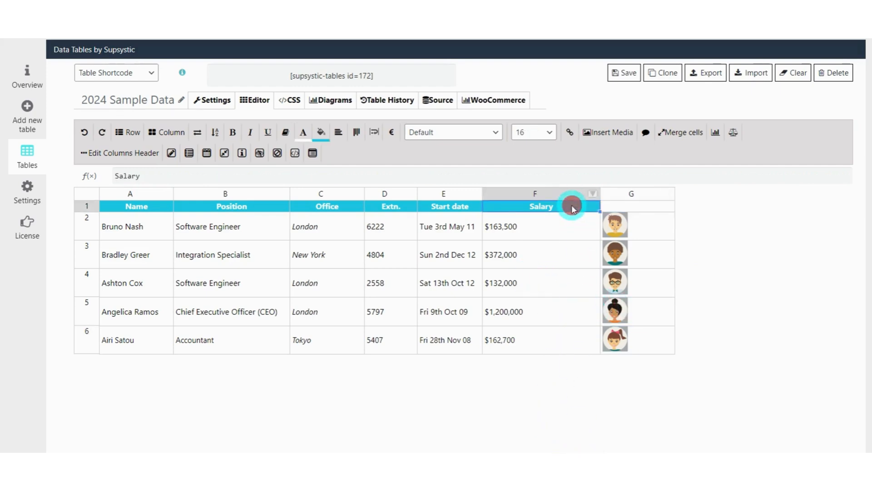
pyautogui.click(627, 206)
pyautogui.write('Salary')
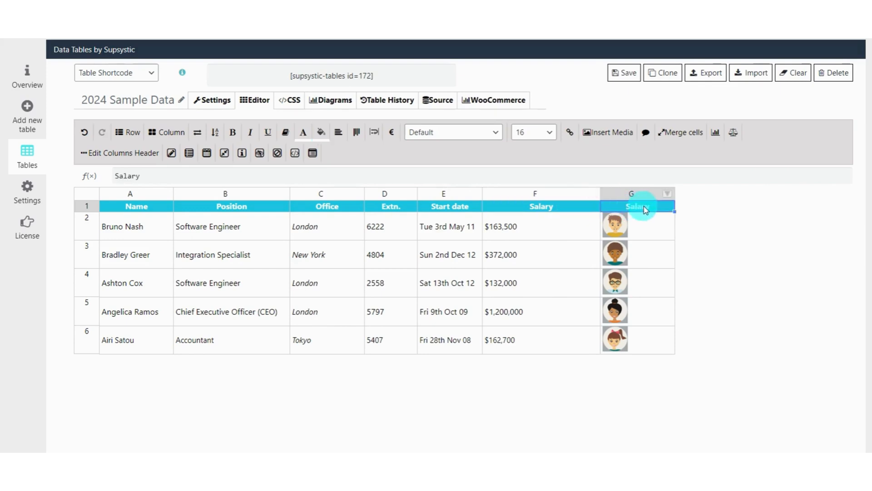
pyautogui.doubleClick(644, 206)
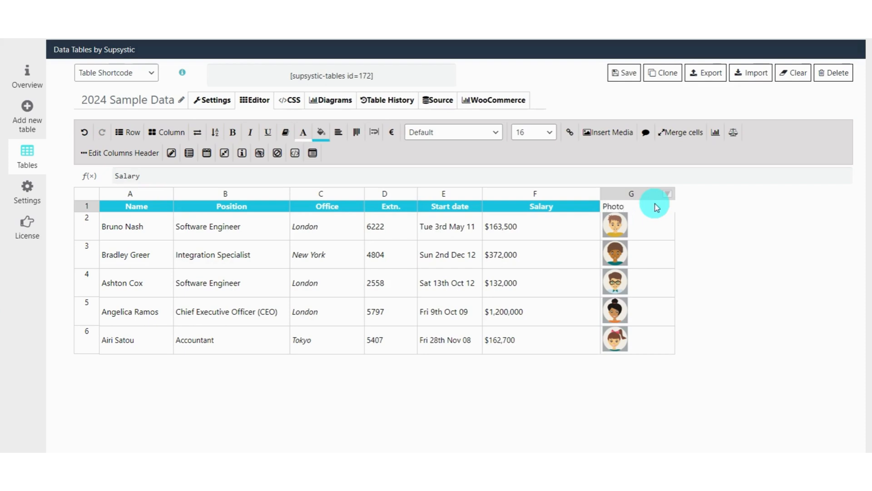
pyautogui.write('Photo')
pyautogui.press('Return')
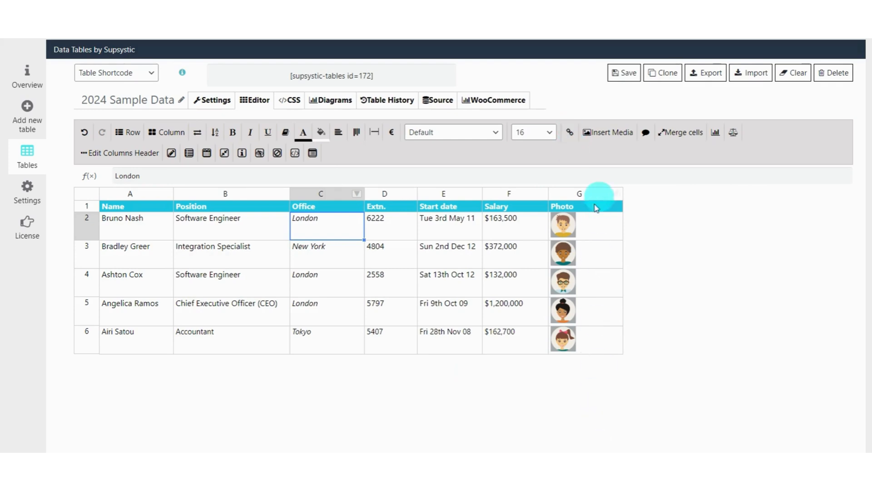
pyautogui.click(569, 134)
pyautogui.click(341, 200)
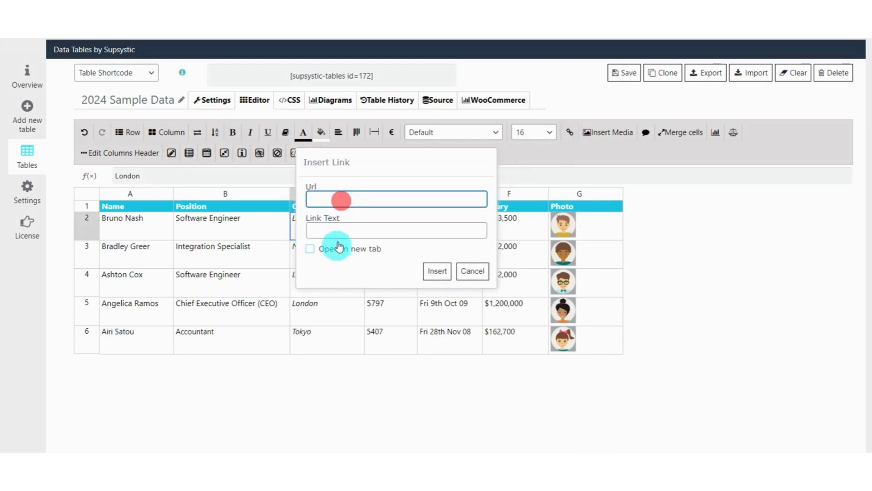
pyautogui.click(358, 199)
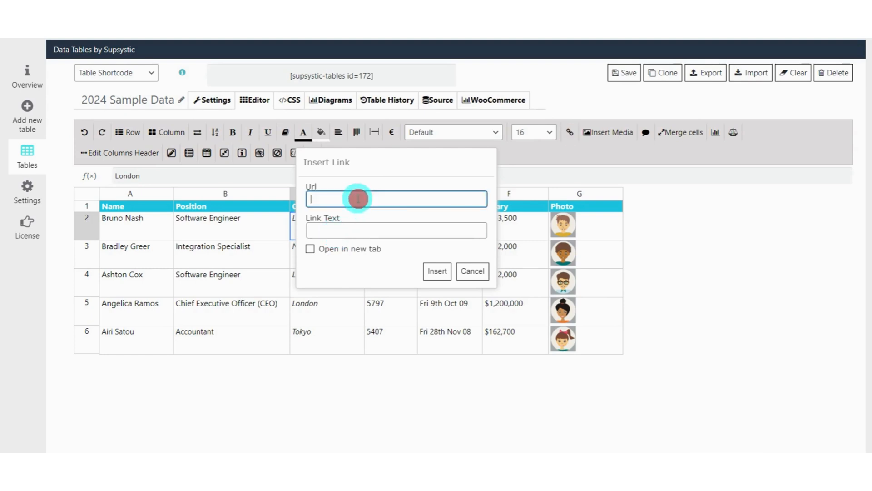
pyautogui.write('https://www.history.com/topics/european-history/london-england')
pyautogui.click(345, 230)
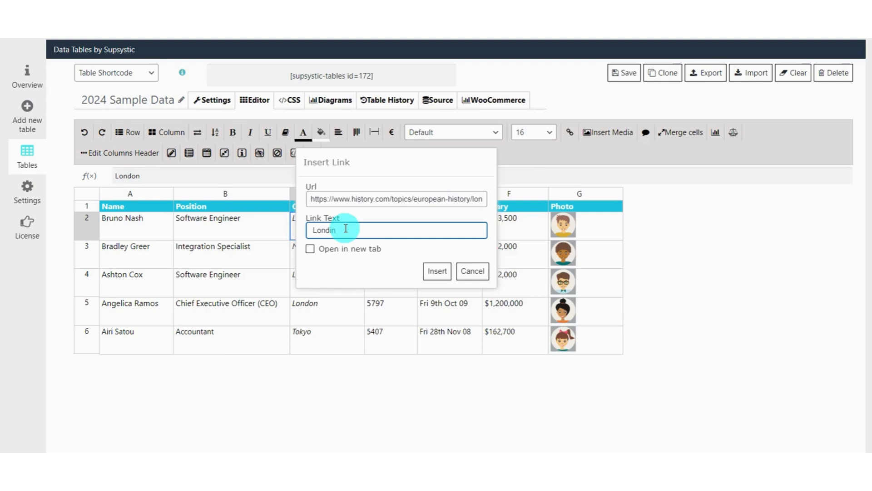
pyautogui.click(310, 248)
pyautogui.click(436, 274)
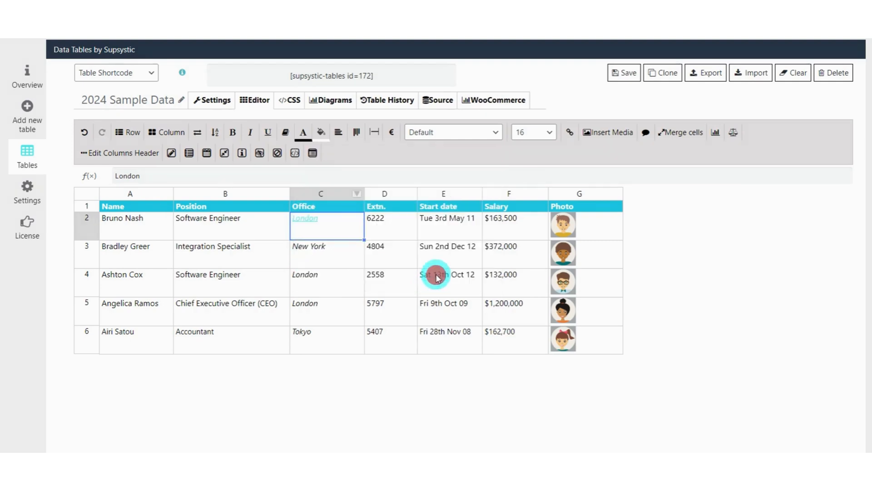
pyautogui.click(320, 226)
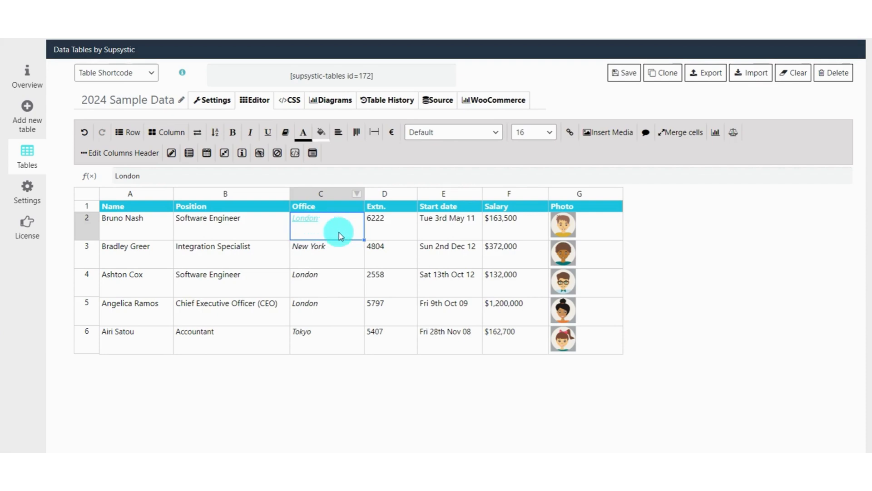
pyautogui.click(309, 222)
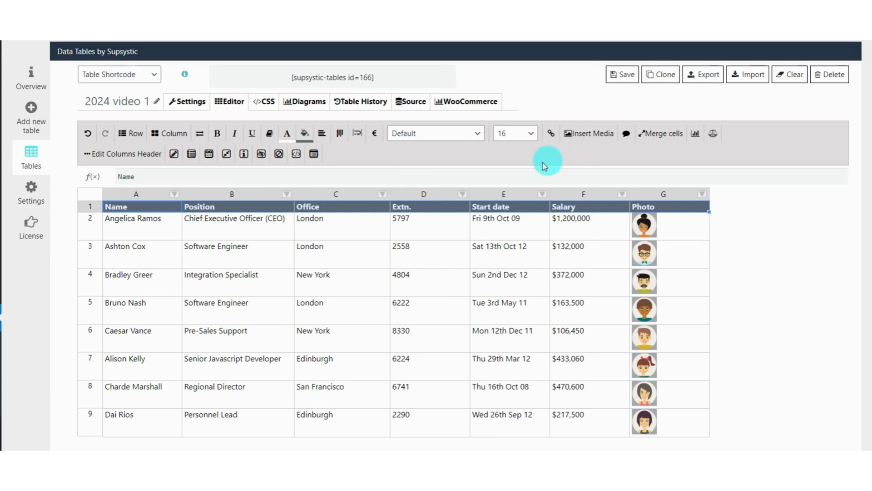
pyautogui.click(365, 236)
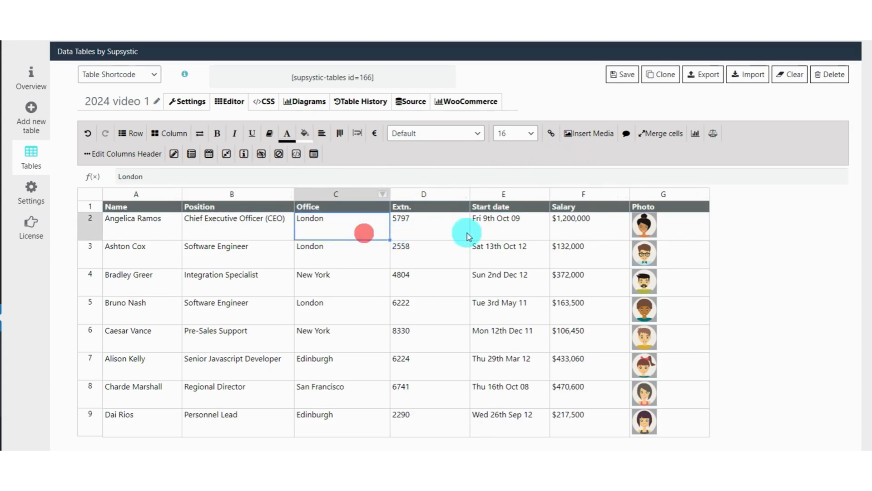
pyautogui.click(457, 209)
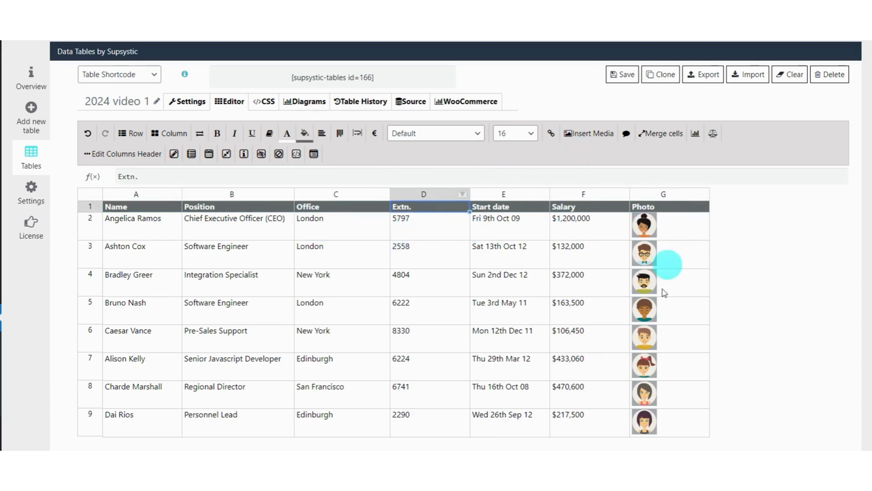
# Step: Try merging the Extn. and Start date header cells D1 and E1, and undo the merge
pyautogui.hotkey('shift', 'Right')
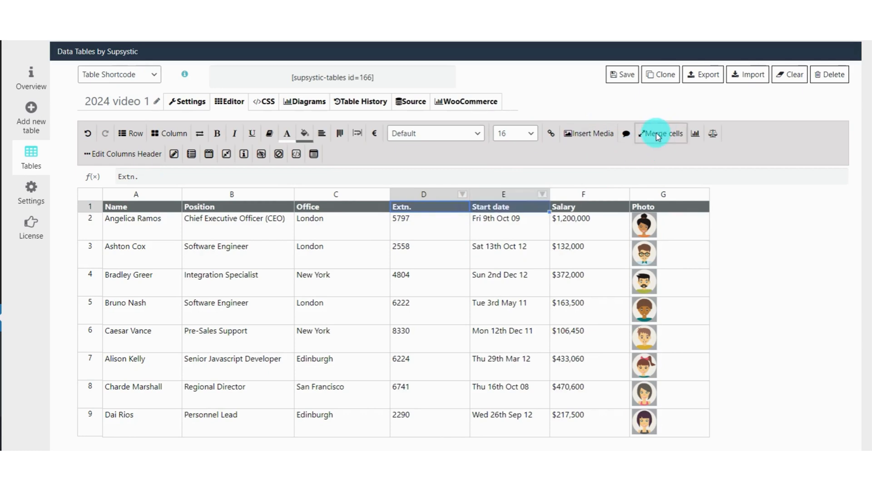
pyautogui.click(657, 135)
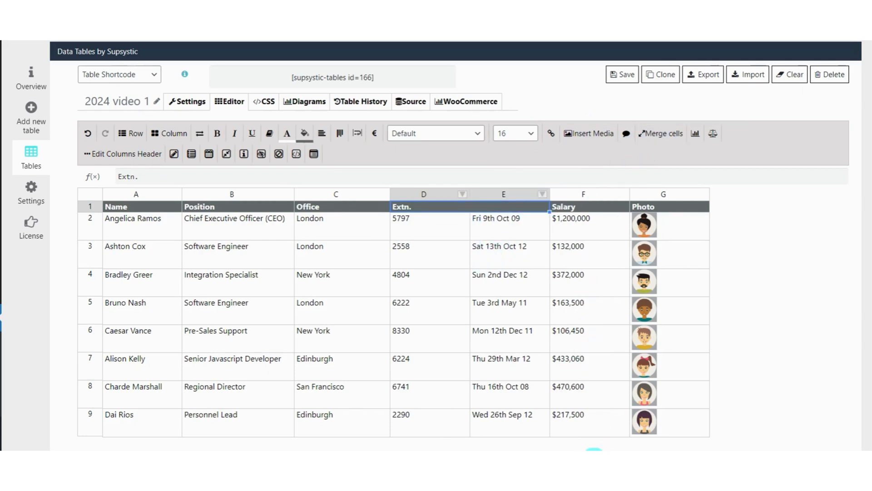
pyautogui.hotkey('ctrl', 'z')
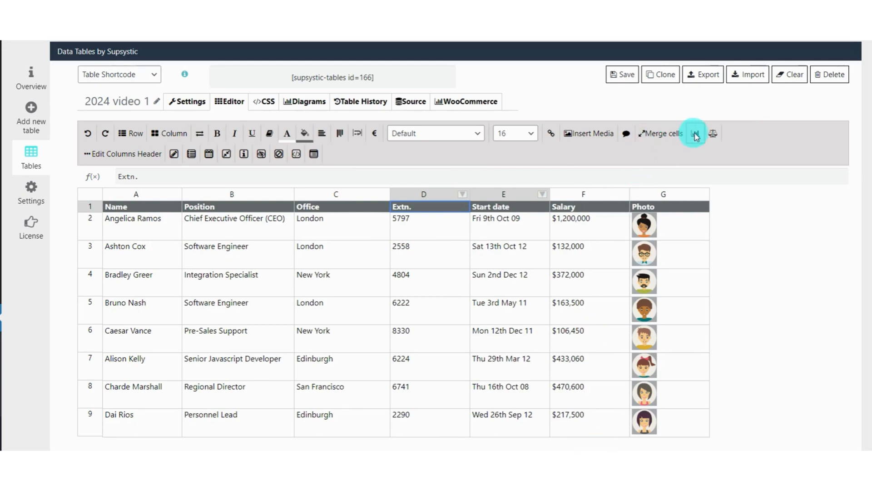
# Step: Try a diagram of the whole table as a pie chart with first-column labels and values shown, and cancel it
pyautogui.click(91, 194)
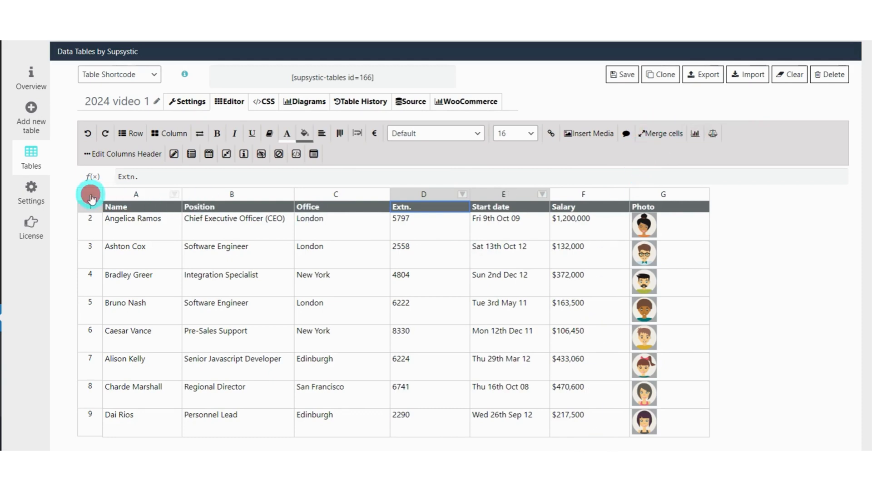
pyautogui.click(695, 134)
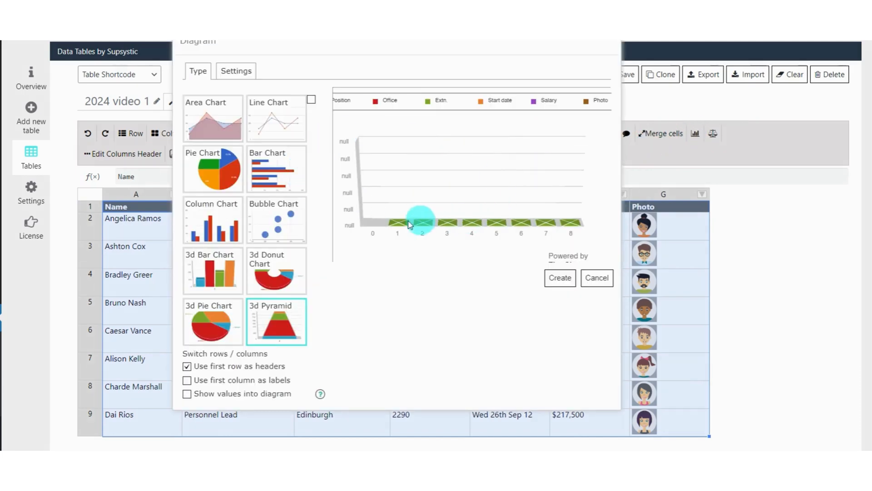
pyautogui.click(285, 130)
pyautogui.click(278, 169)
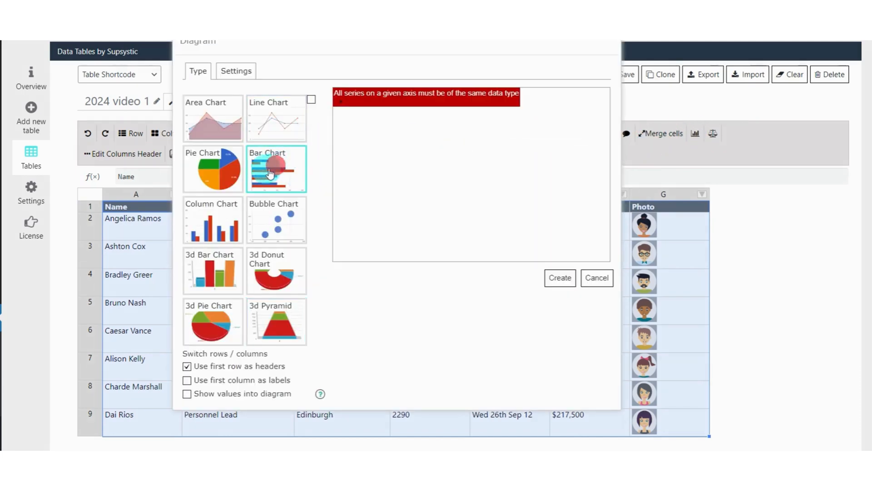
pyautogui.click(221, 175)
pyautogui.click(189, 381)
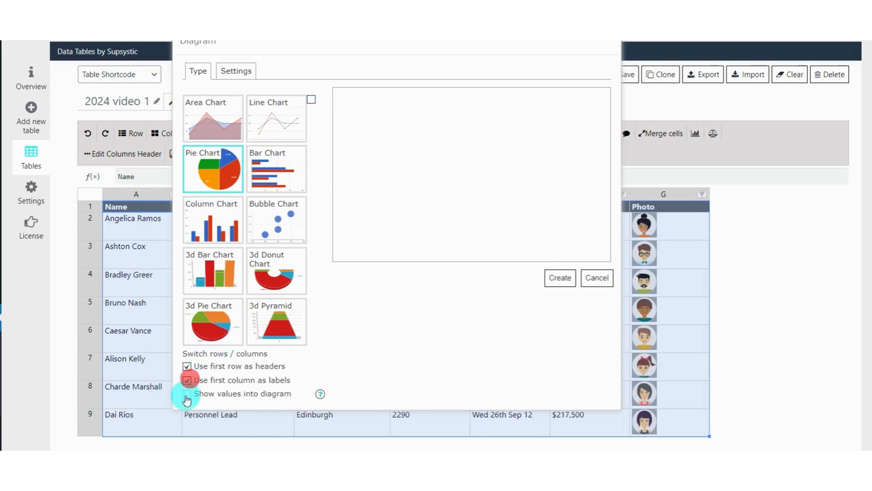
pyautogui.click(187, 394)
pyautogui.click(564, 284)
pyautogui.click(595, 283)
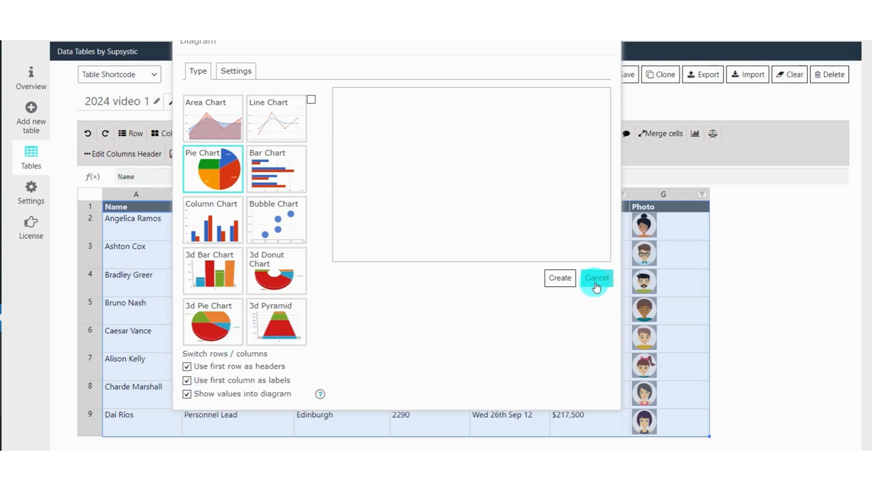
# Step: Examine the conditional formatting options for the range A1:G9 and cancel without adding a rule
pyautogui.click(713, 134)
pyautogui.click(303, 144)
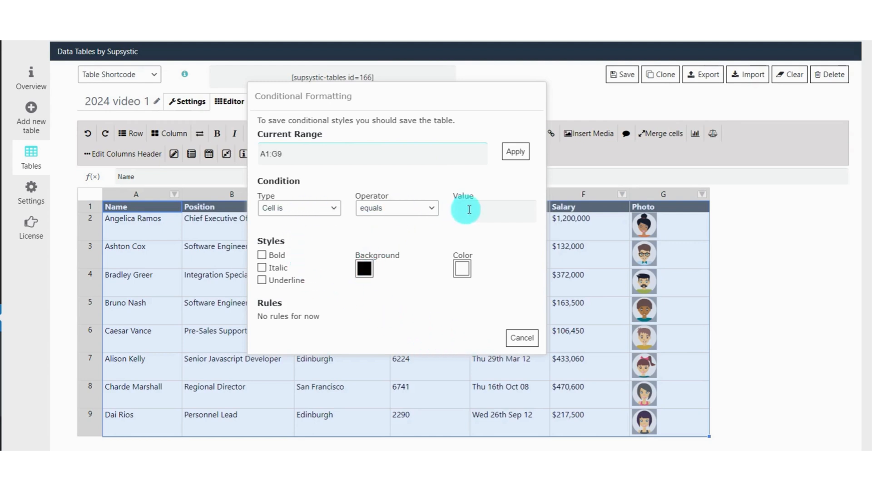
pyautogui.click(514, 340)
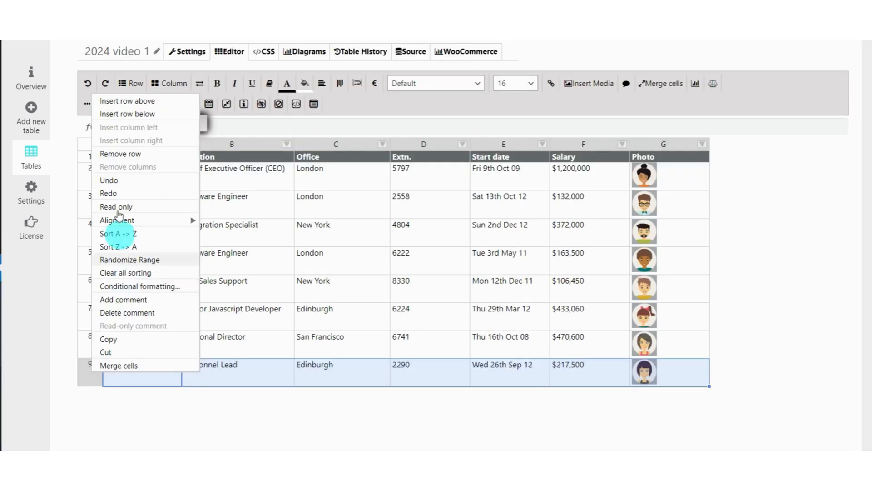
# Step: Insert an empty row below row 9 and make its cells A10 and B10 editable fields
pyautogui.click(119, 114)
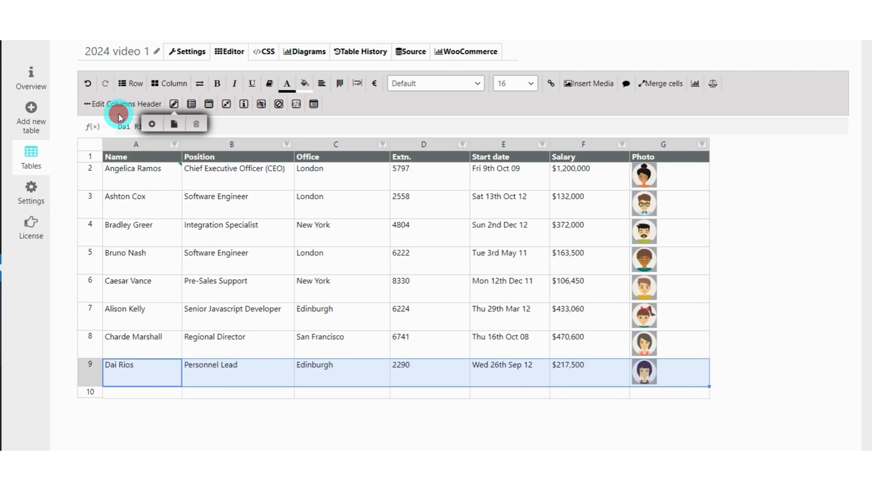
pyautogui.click(120, 392)
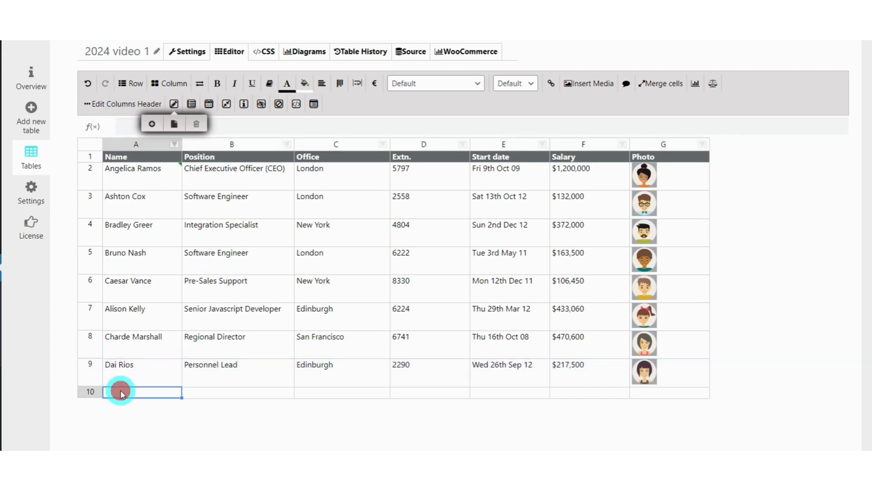
pyautogui.click(150, 125)
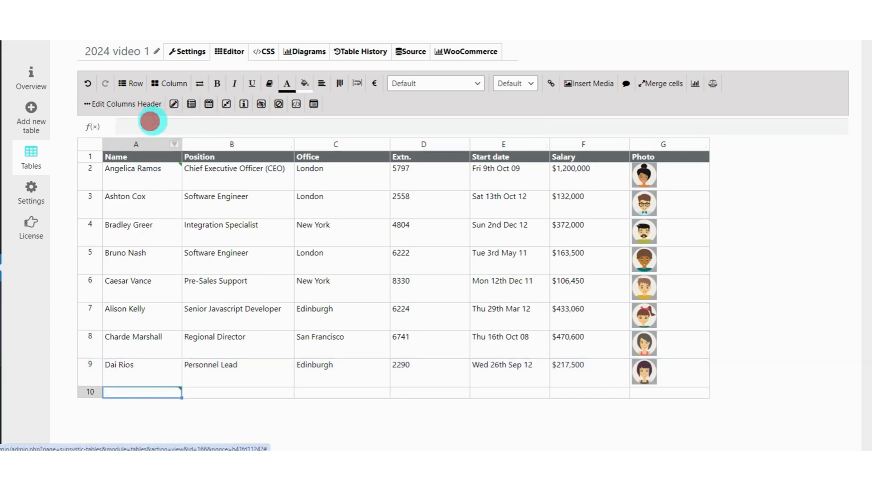
pyautogui.click(221, 393)
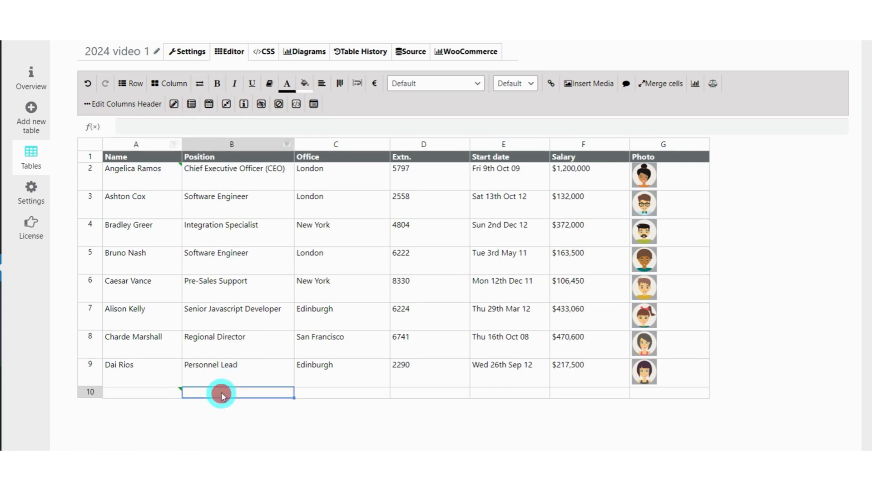
pyautogui.click(172, 103)
pyautogui.click(152, 124)
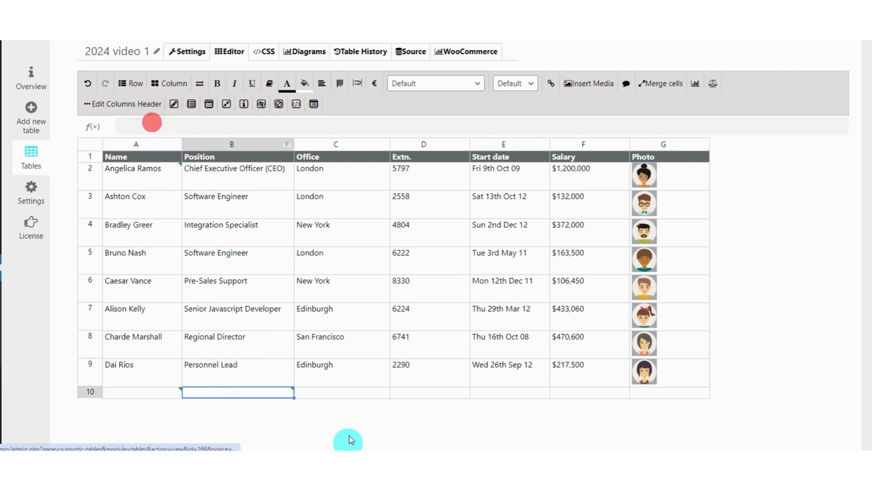
# Step: Make the remaining cells C10 through G10 of the new row editable fields
pyautogui.moveTo(335, 393); pyautogui.dragTo(566, 396)
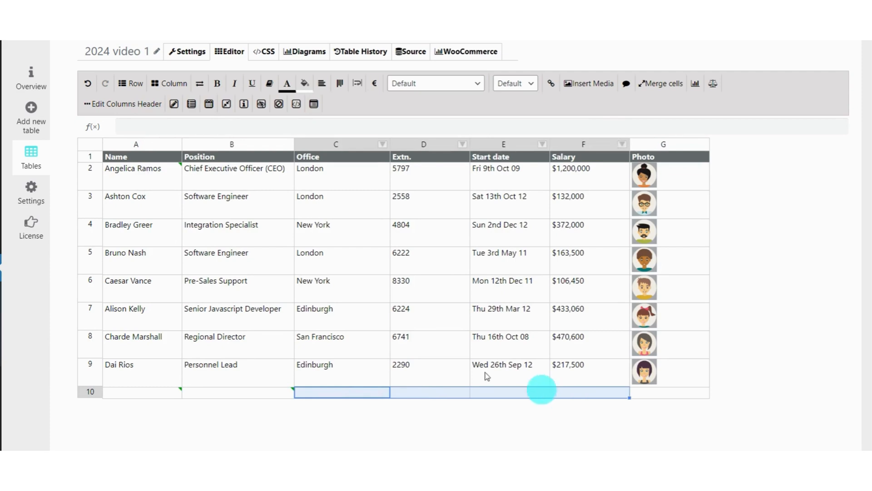
pyautogui.click(174, 104)
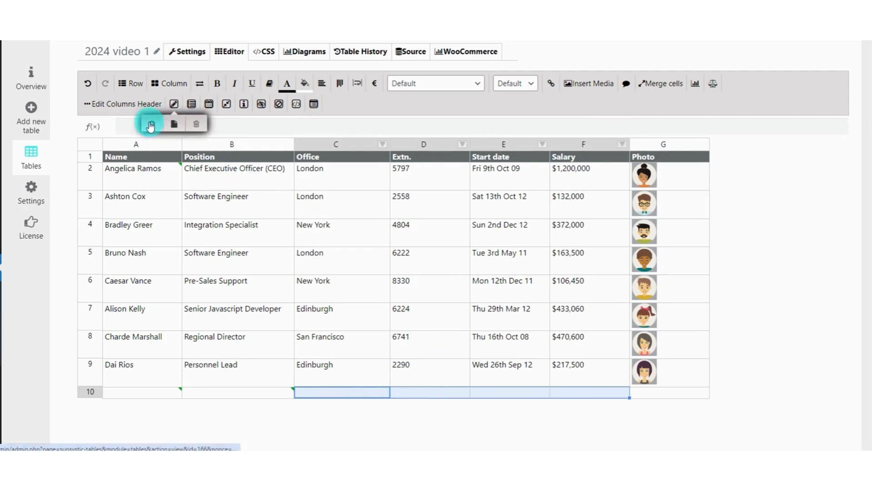
pyautogui.click(152, 124)
pyautogui.click(656, 392)
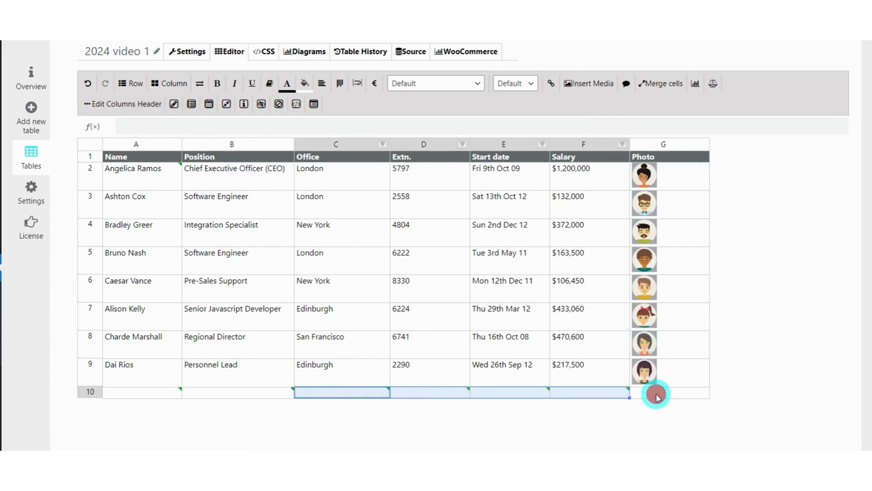
pyautogui.click(174, 103)
# Step: Give cell B10 a selectable field with the options Software Engineer, Regional Director, Senior JavaScript Developer and Integration Specialist, and save the table
pyautogui.click(192, 104)
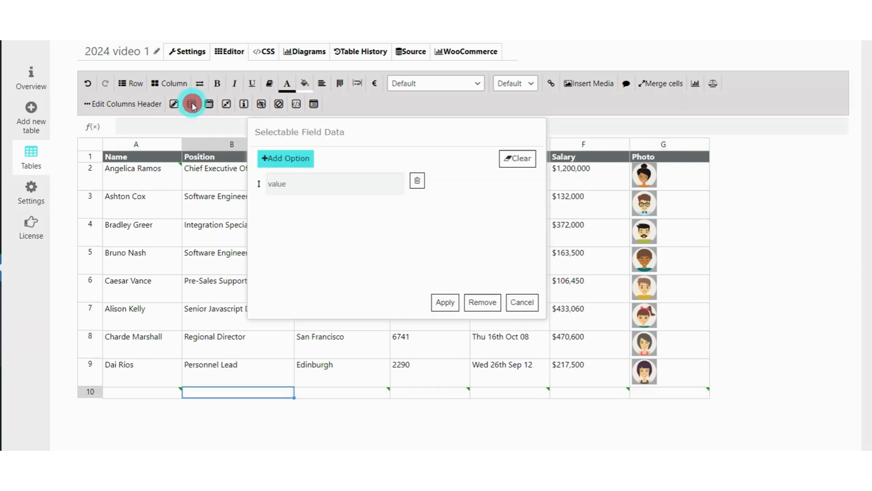
pyautogui.click(310, 184)
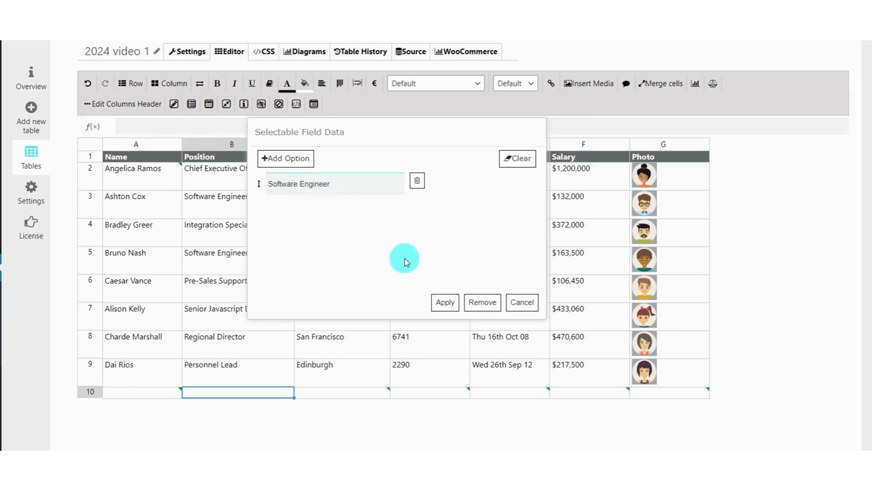
pyautogui.click(294, 159)
pyautogui.click(288, 207)
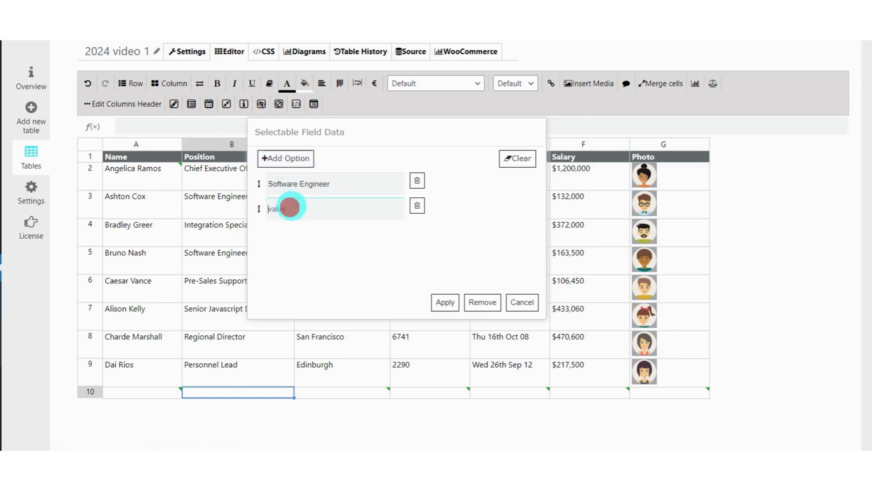
pyautogui.write('Regional Director')
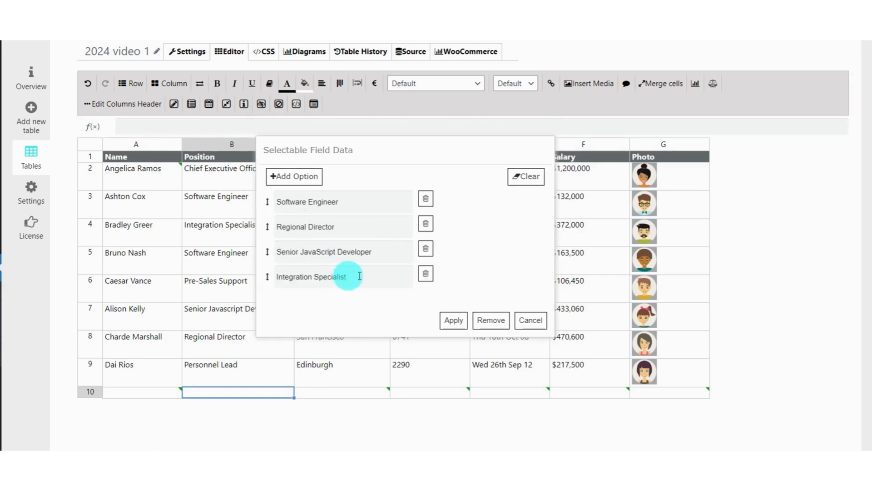
pyautogui.click(357, 275)
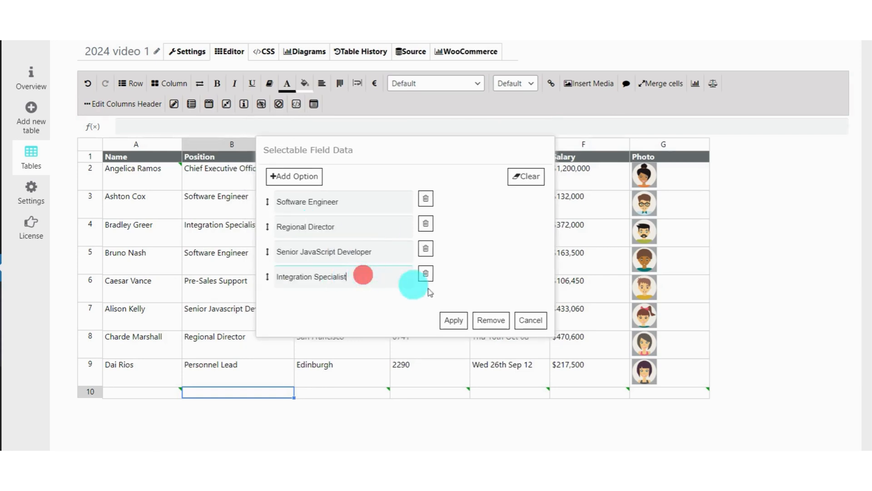
pyautogui.click(453, 320)
pyautogui.click(293, 389)
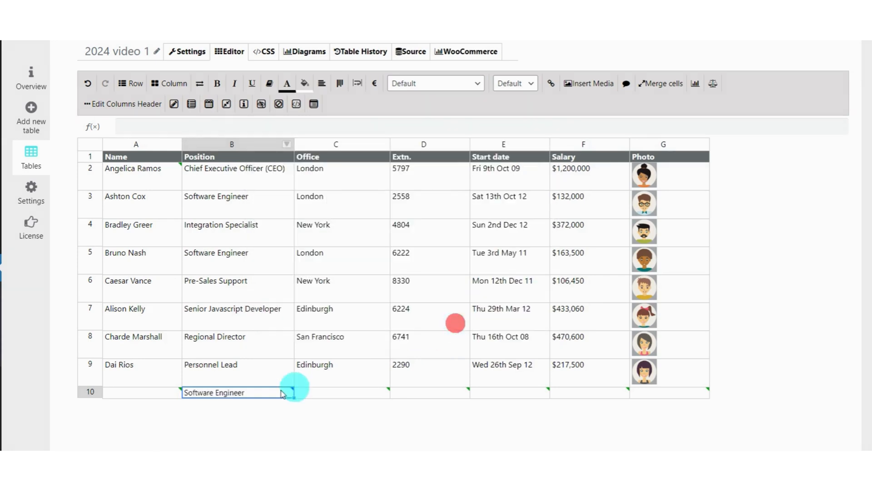
pyautogui.click(262, 393)
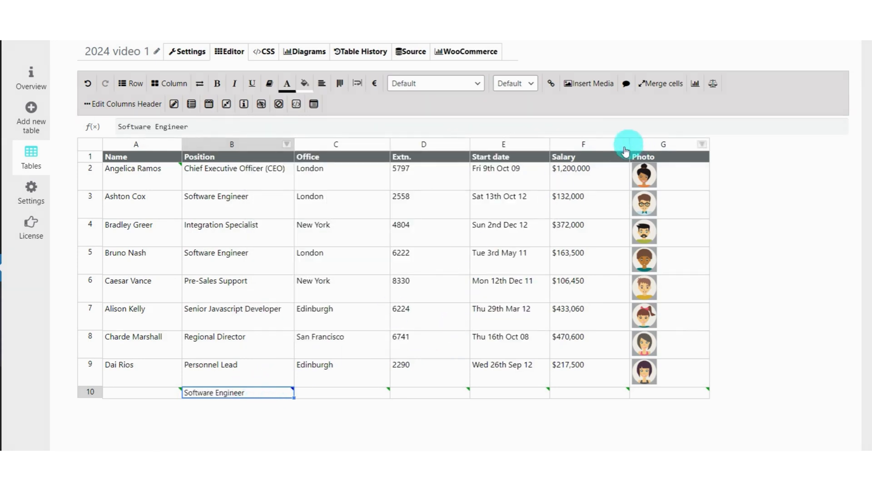
pyautogui.scroll(1, 627, 138)
pyautogui.click(622, 79)
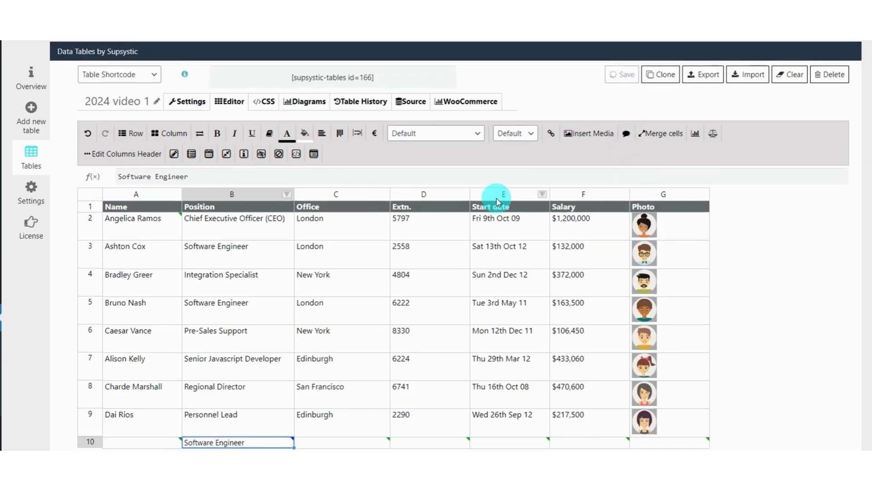
# Step: Replace the editable field in the Start date cell E10 with a datepicker
pyautogui.scroll(-1, 500, 205)
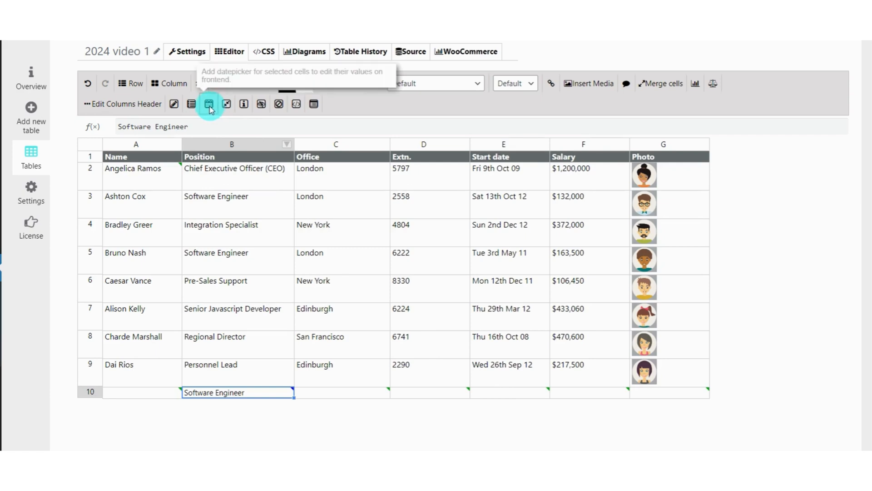
pyautogui.click(502, 391)
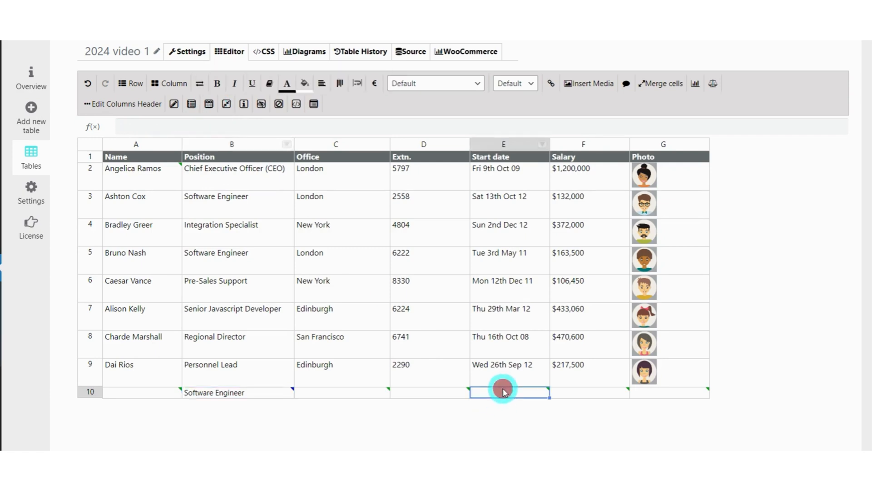
pyautogui.click(175, 105)
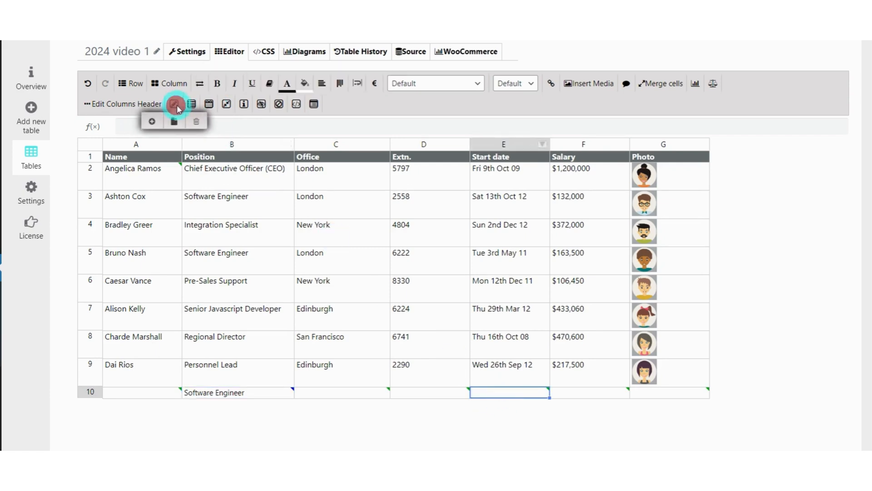
pyautogui.click(197, 123)
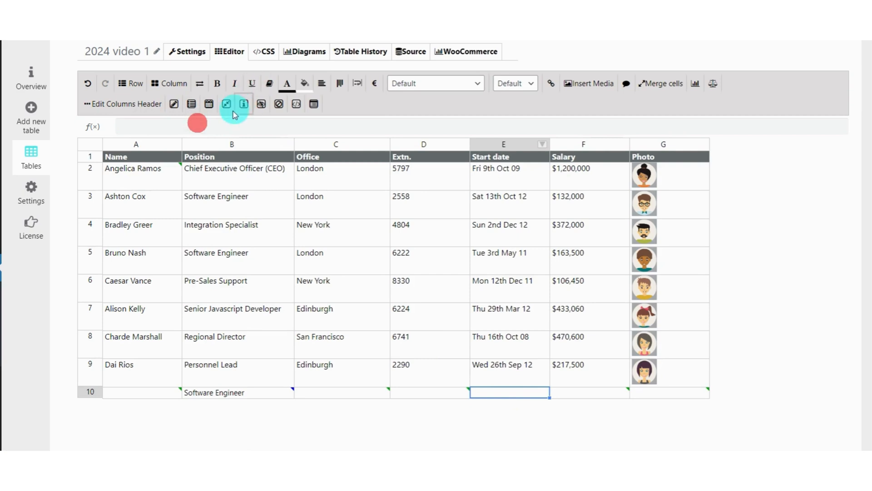
pyautogui.click(209, 105)
pyautogui.click(198, 123)
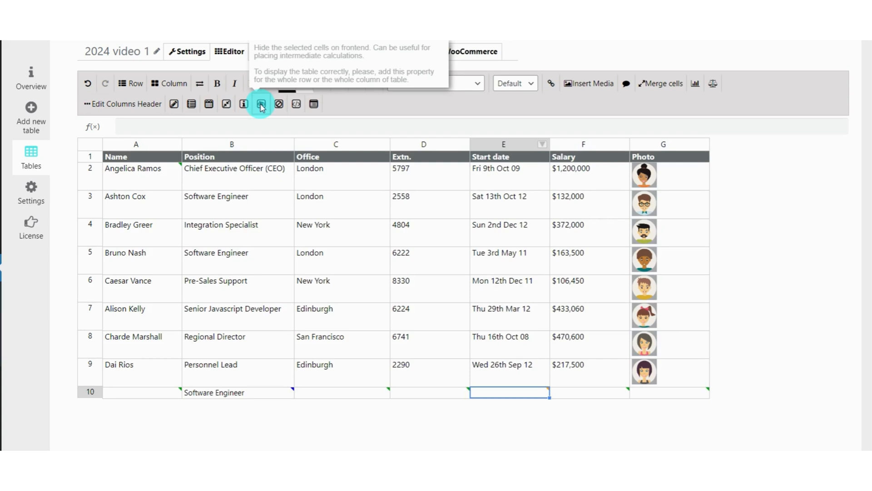
# Step: Examine the contact form button options and the list of available forms, and cancel without adding a button
pyautogui.click(314, 104)
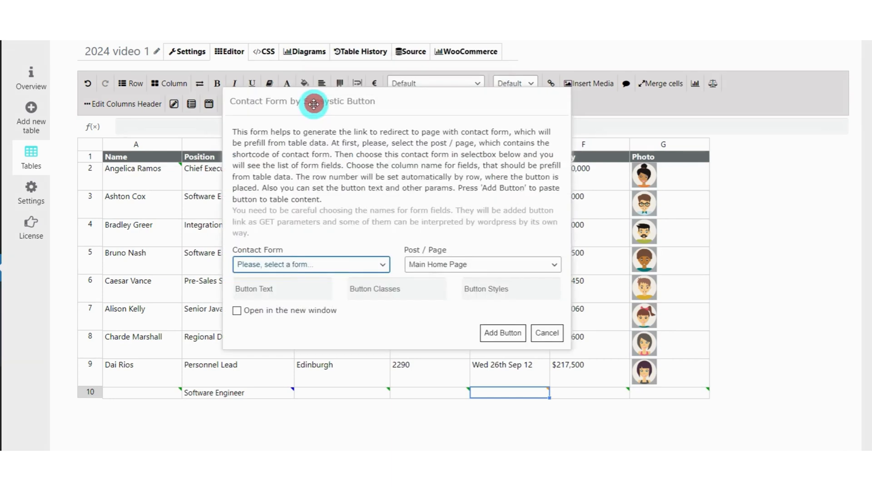
pyautogui.click(350, 266)
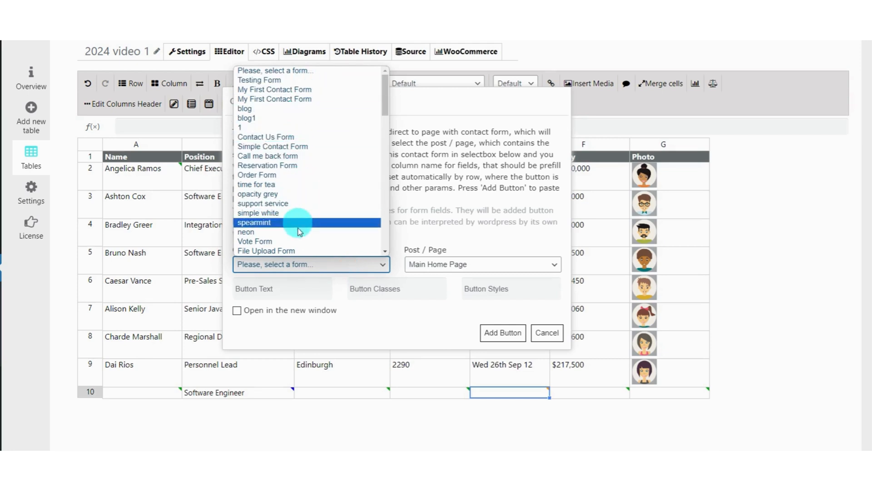
pyautogui.click(547, 332)
# Step: Examine the table's Main, Features, Appearance and Language and Text settings, and return to the Main settings
pyautogui.click(149, 102)
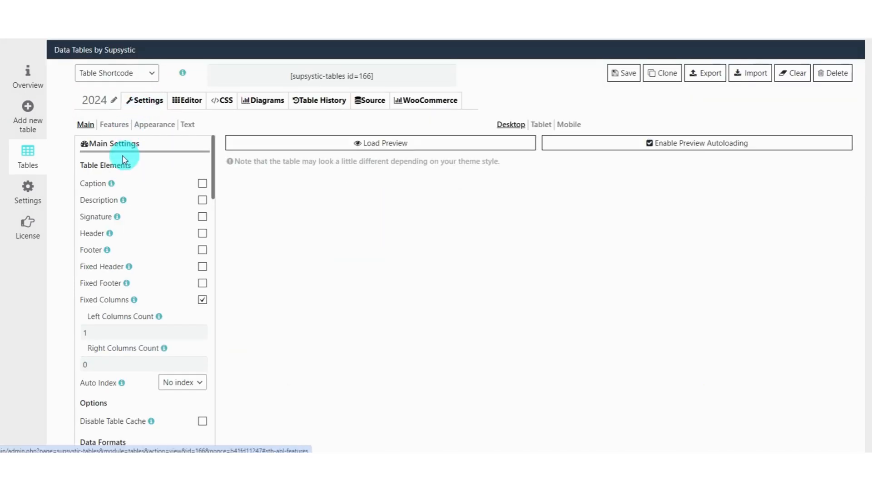
pyautogui.click(85, 126)
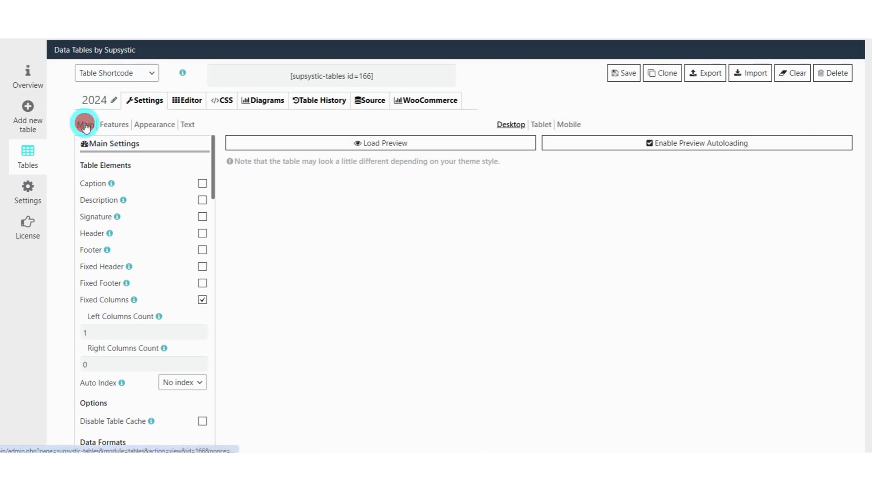
pyautogui.click(109, 124)
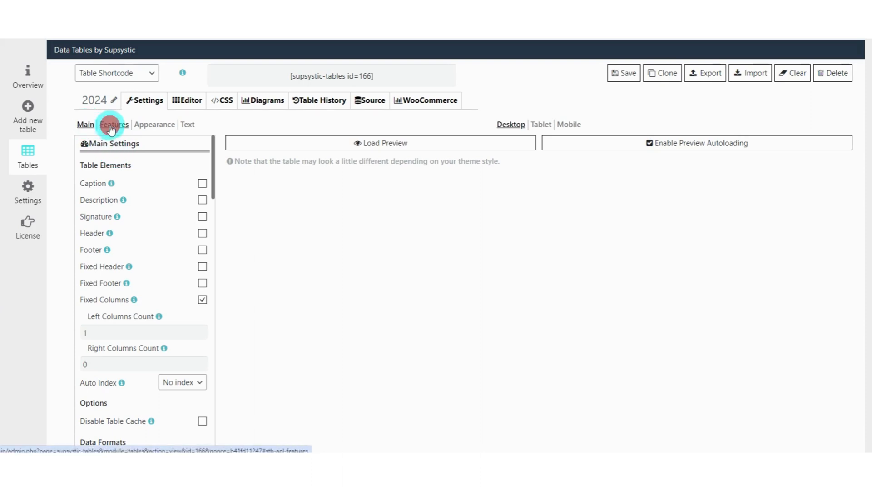
pyautogui.click(154, 125)
pyautogui.click(190, 127)
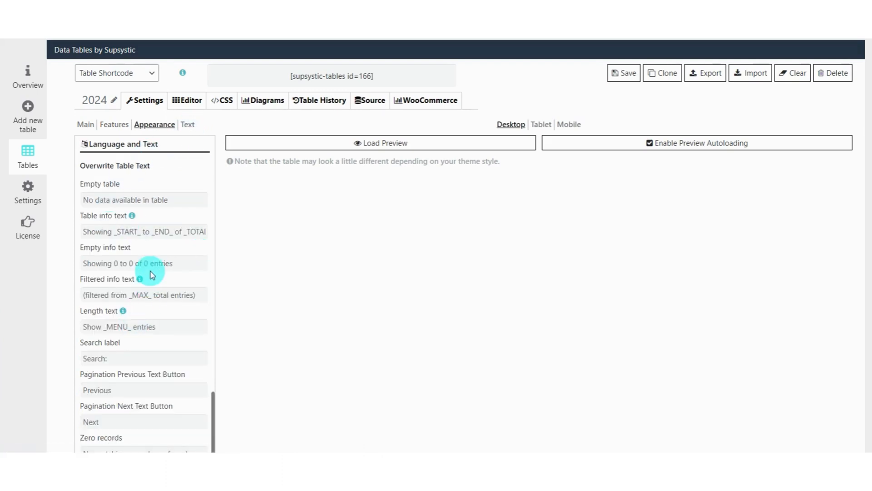
pyautogui.scroll(-2, 150, 269)
pyautogui.scroll(3, 151, 271)
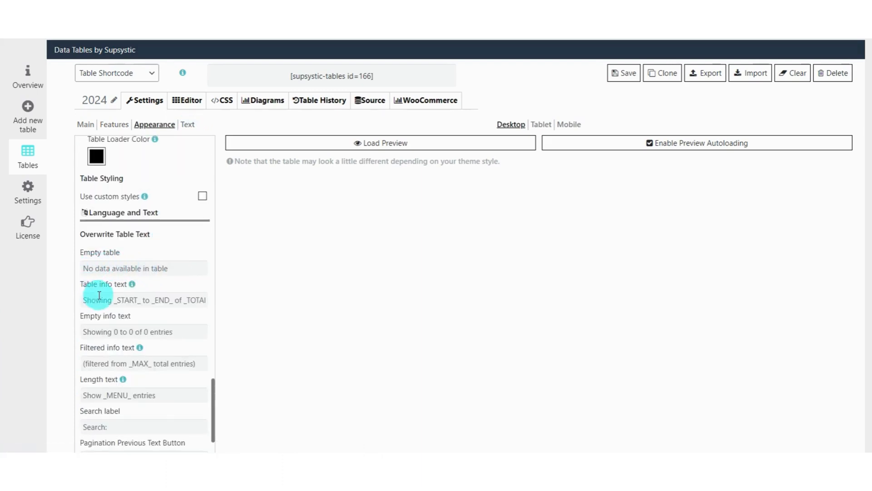
pyautogui.click(86, 125)
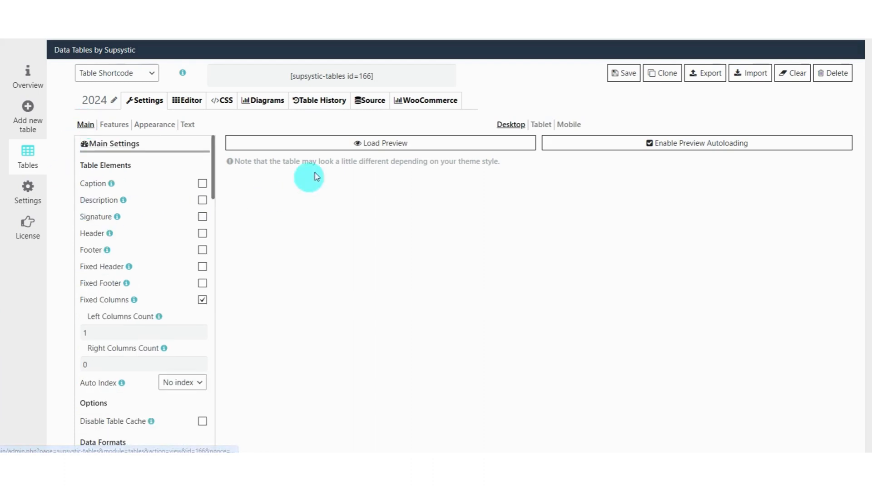
# Step: Load the table preview and check how it looks on tablet, mobile and desktop
pyautogui.click(328, 146)
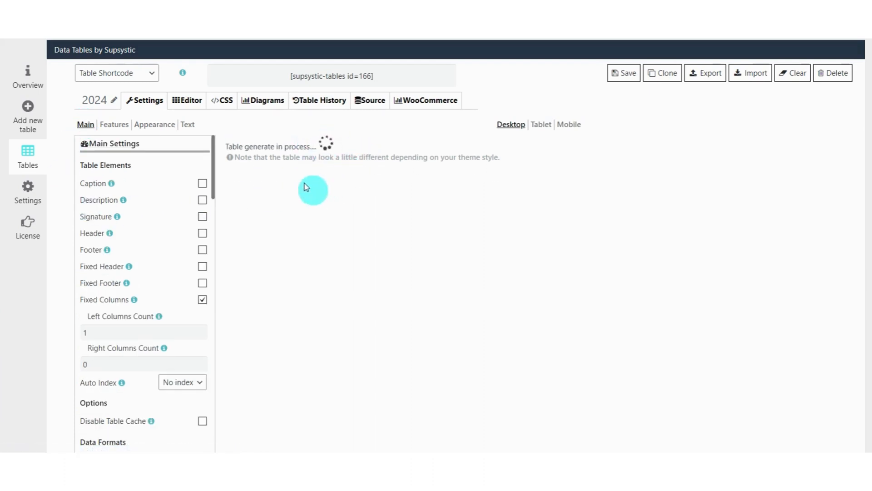
pyautogui.click(541, 124)
pyautogui.click(569, 125)
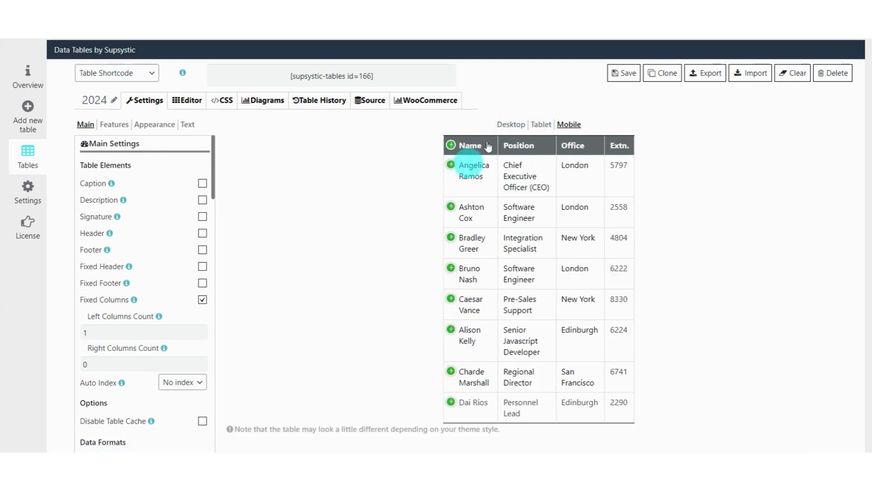
pyautogui.click(506, 124)
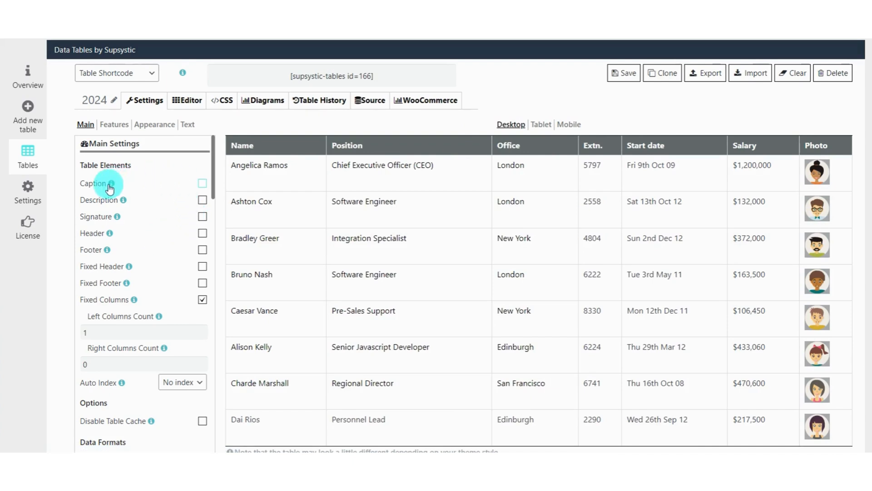
# Step: Enable the Caption element in the table's main settings
pyautogui.click(202, 185)
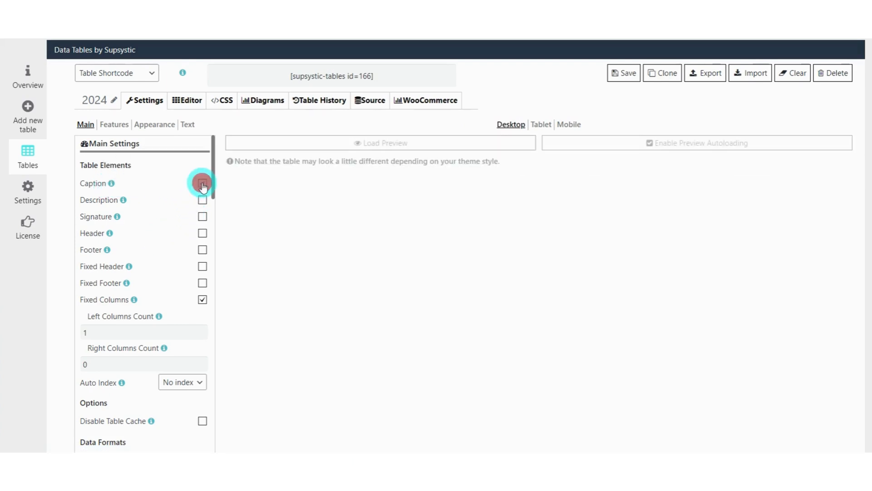
pyautogui.click(266, 155)
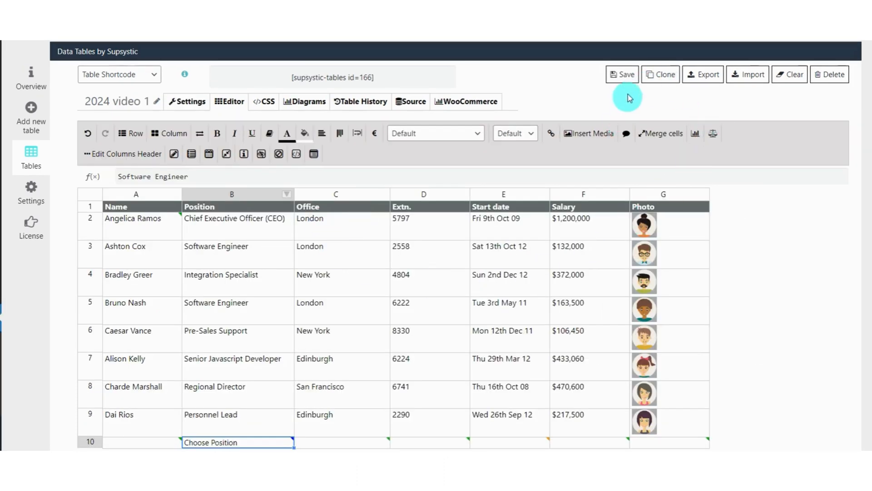
# Step: Save the 2024 video 1 table and copy its table shortcode
pyautogui.click(628, 78)
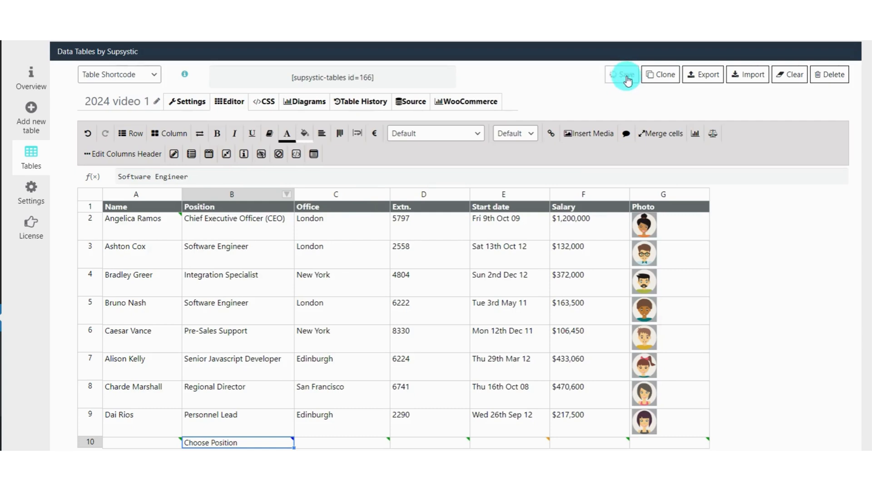
pyautogui.click(394, 75)
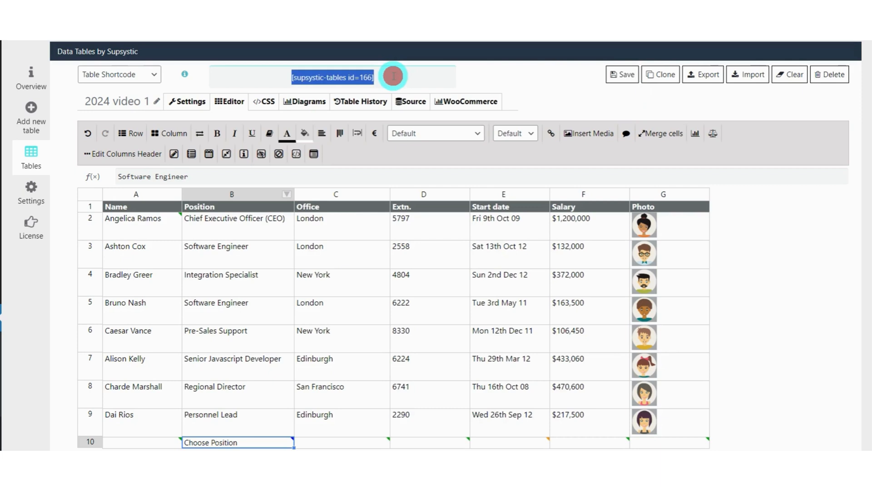
pyautogui.rightClick(394, 76)
pyautogui.click(420, 89)
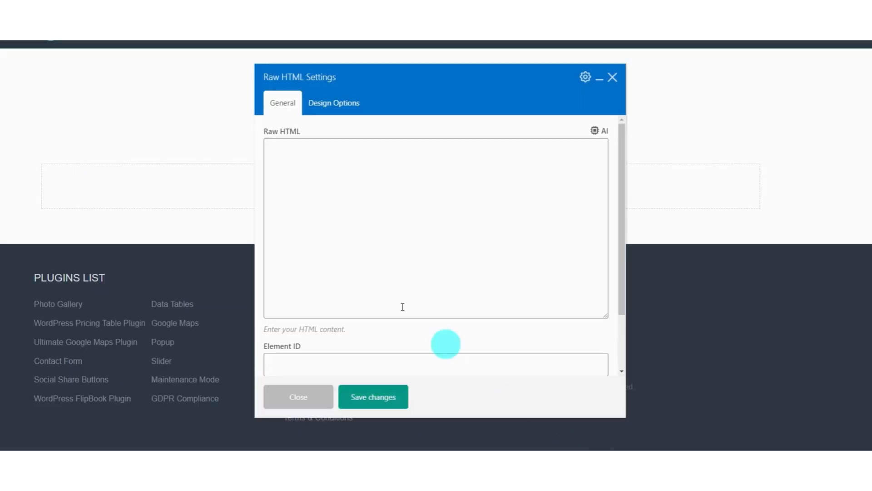
# Step: Insert the shortcode [supsystic-tables id=166] into the page's Raw HTML element and save the changes
pyautogui.click(309, 154)
pyautogui.hotkey('ctrl', 'v')
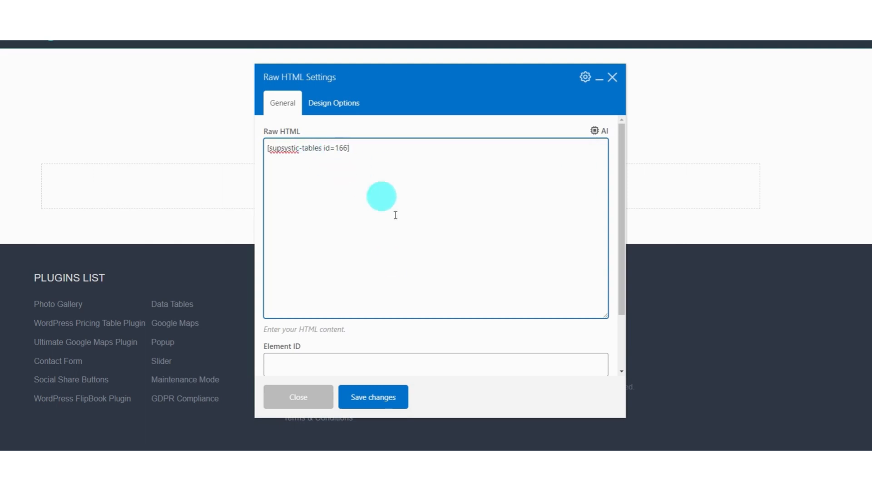
pyautogui.click(375, 400)
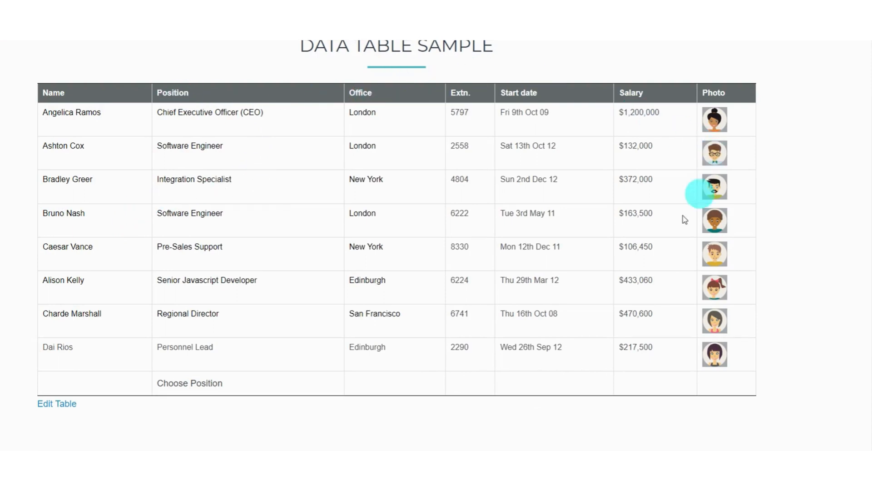
# Step: In the published table's empty last row, enter Hello as the name and choose Integration Specialist as the position
pyautogui.click(69, 379)
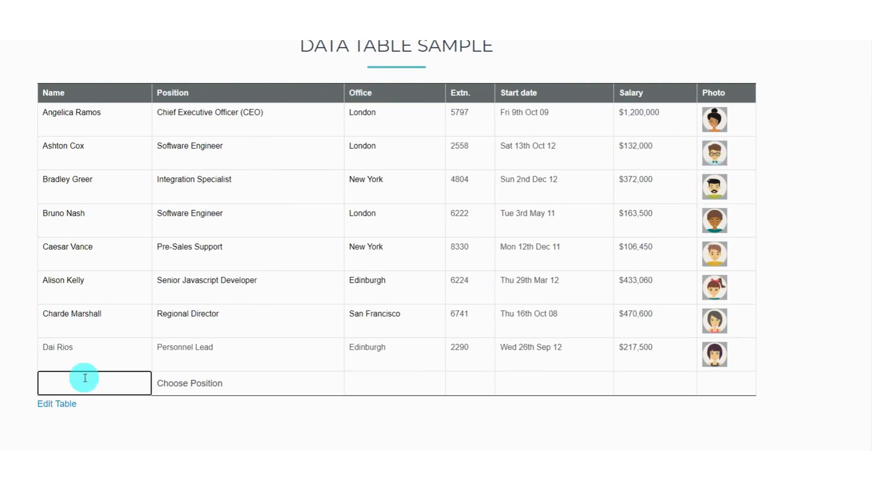
pyautogui.write('Hello')
pyautogui.press('Tab')
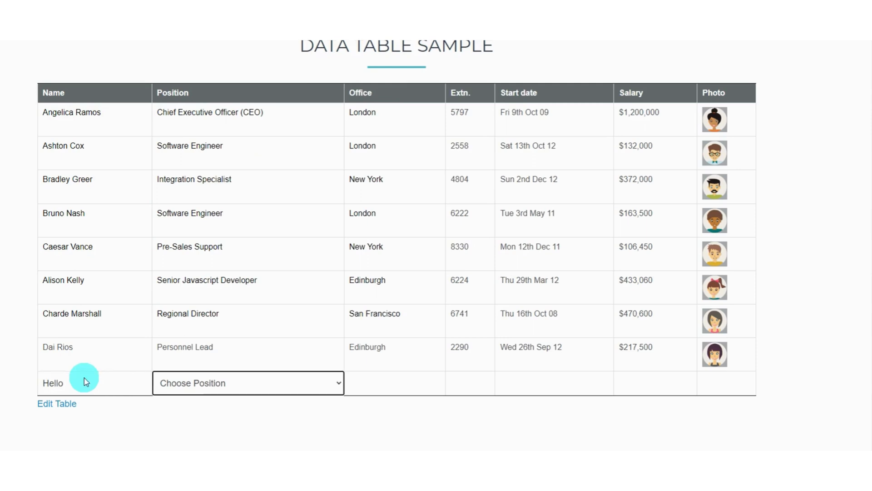
pyautogui.click(203, 382)
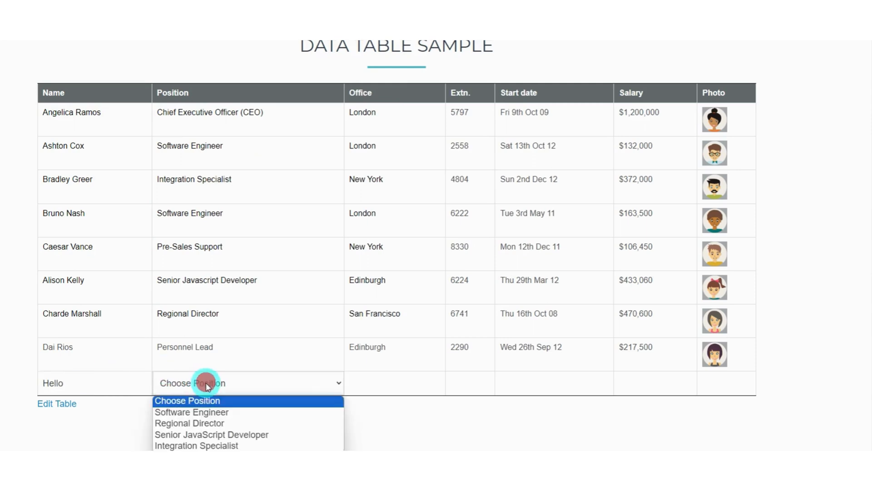
pyautogui.click(175, 445)
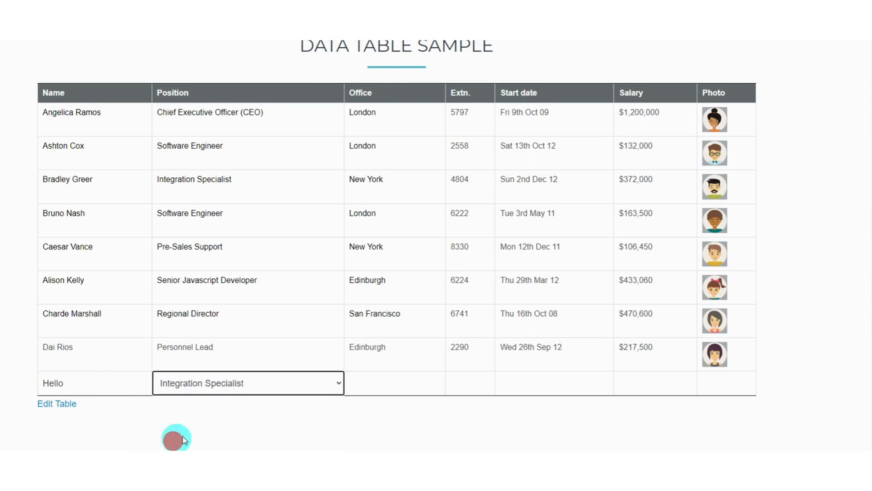
# Step: Complete the last row with office Londong, extension 5387, start date 10.04.2024 and salary $222,033
pyautogui.click(373, 385)
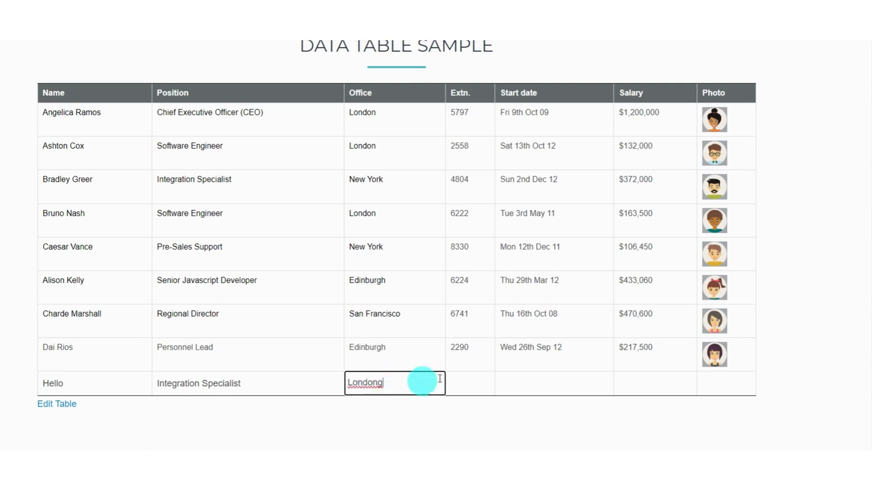
pyautogui.click(456, 379)
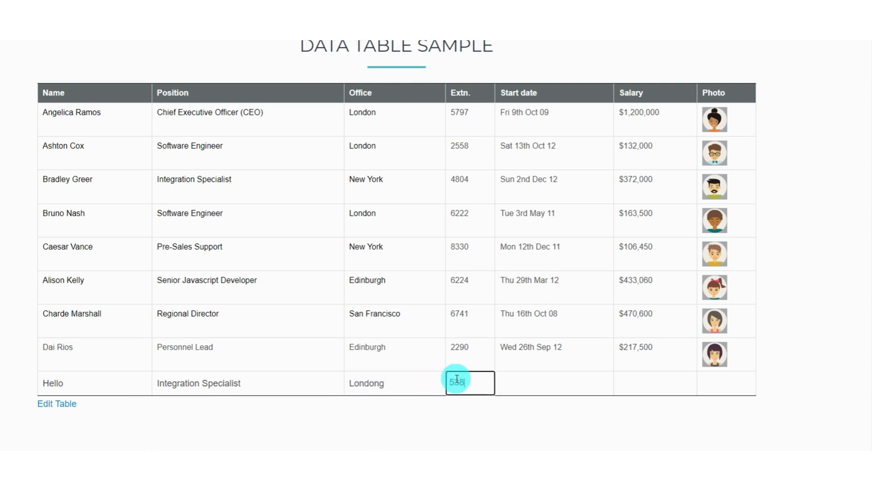
pyautogui.click(531, 381)
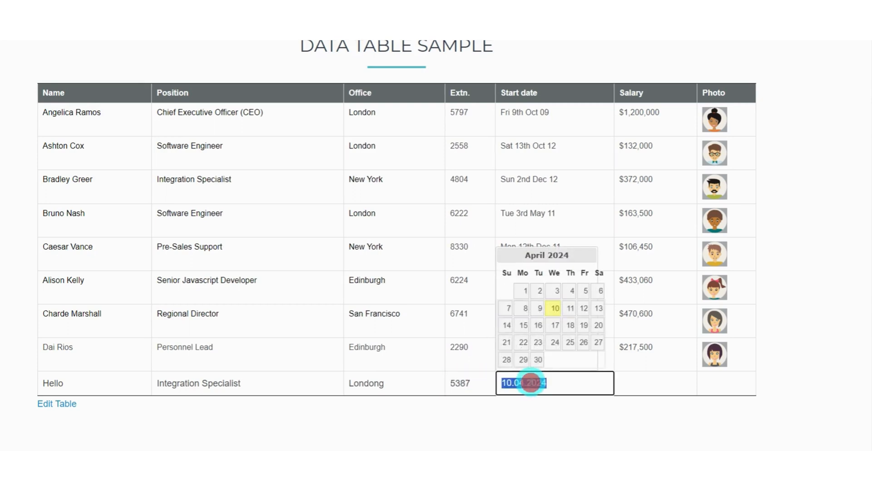
pyautogui.click(555, 309)
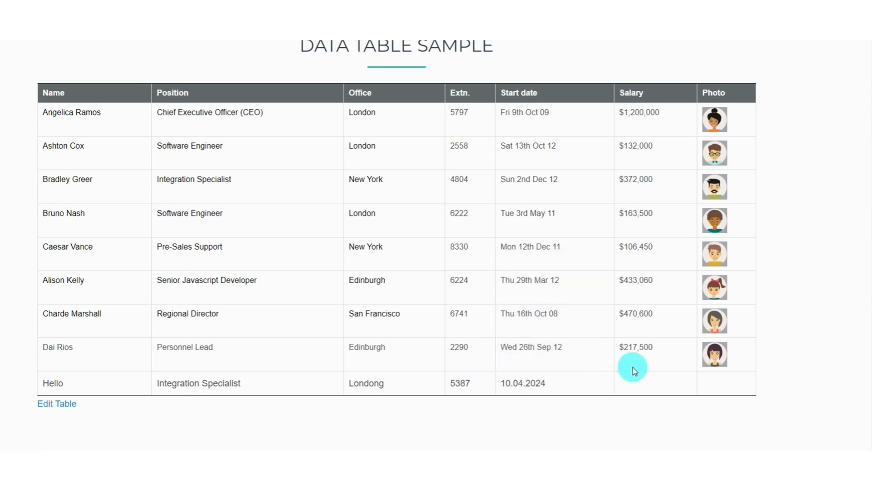
pyautogui.click(639, 382)
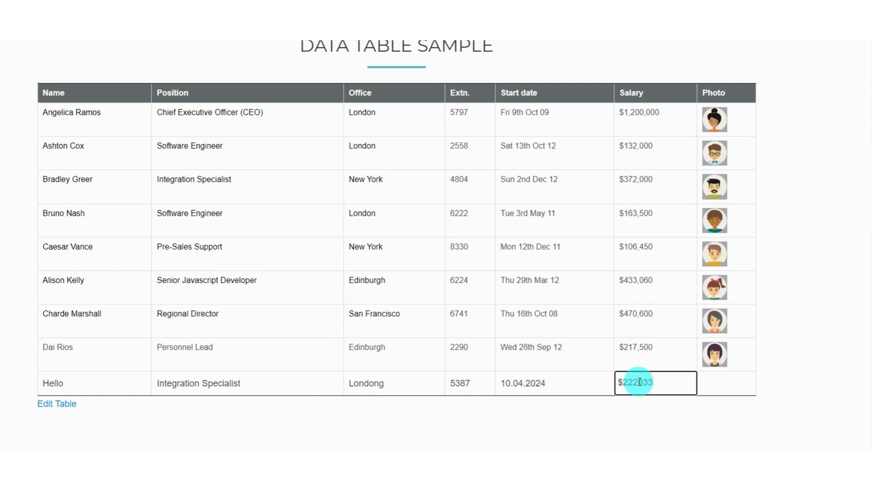
# Step: Open the file selection for the last row's Photo cell and cancel without choosing an image
pyautogui.click(704, 382)
pyautogui.click(717, 382)
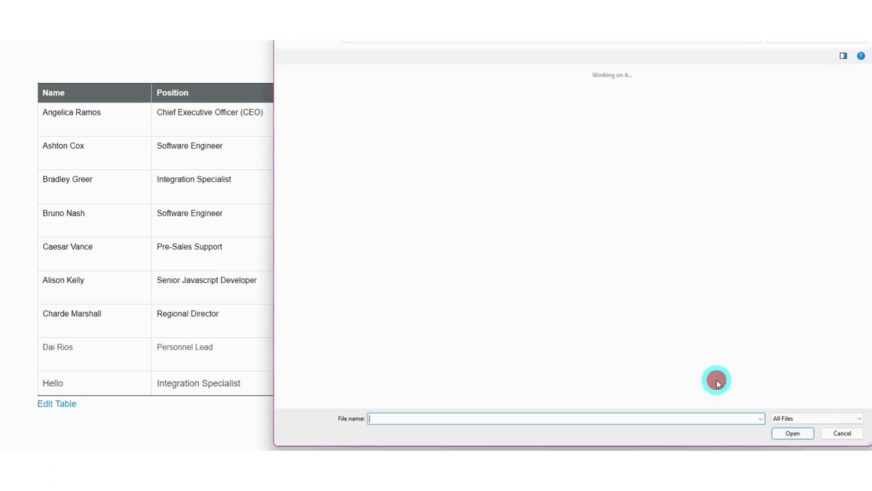
pyautogui.click(844, 436)
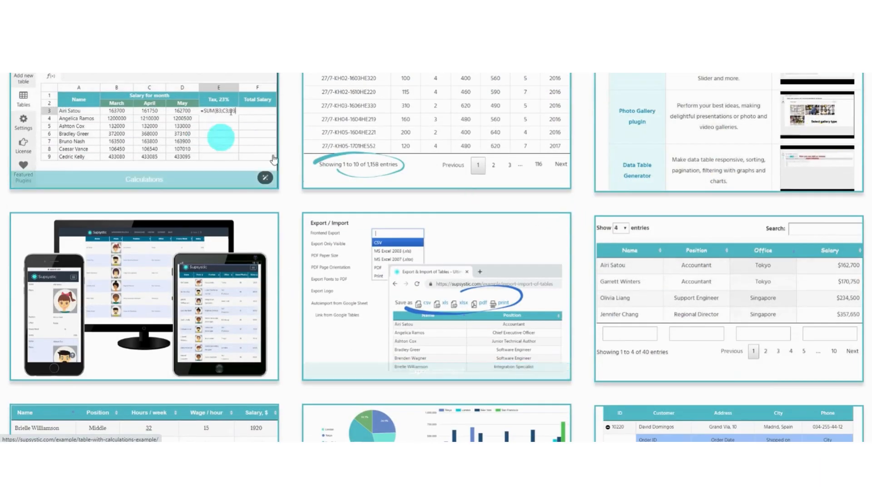
# Step: Look through the gallery of example tables on the Supsystic website, including the charts, product and pricing samples
pyautogui.scroll(-6, 362, 182)
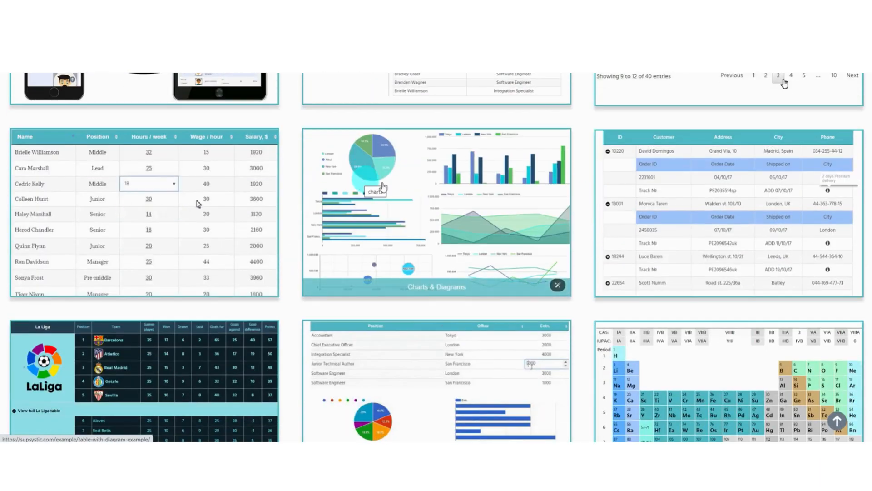
pyautogui.scroll(-5, 362, 183)
pyautogui.scroll(-2, 561, 239)
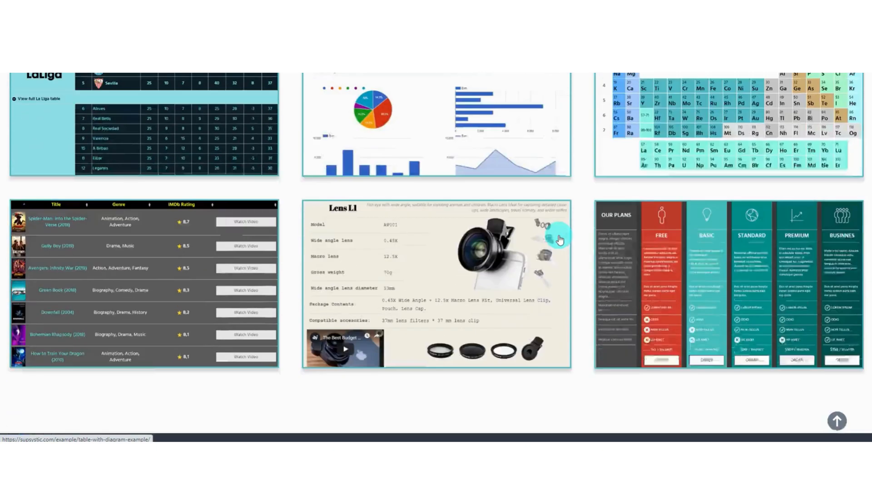
pyautogui.scroll(4, 560, 240)
pyautogui.scroll(10, 559, 239)
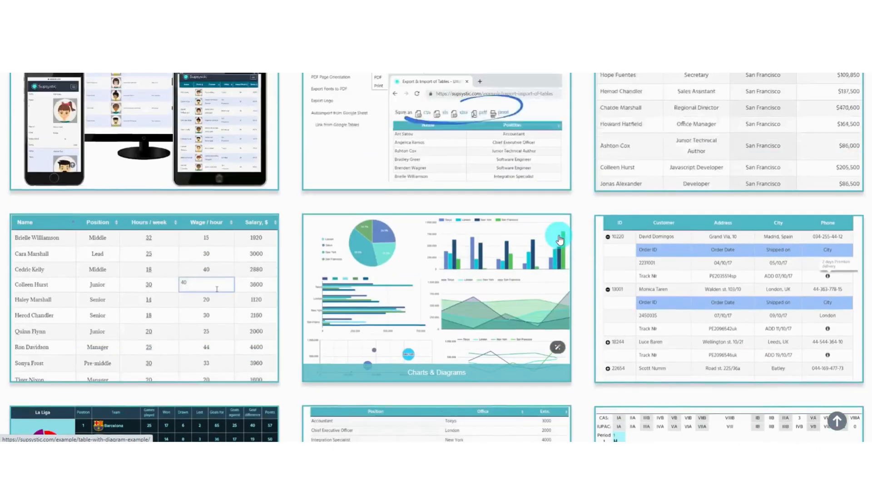